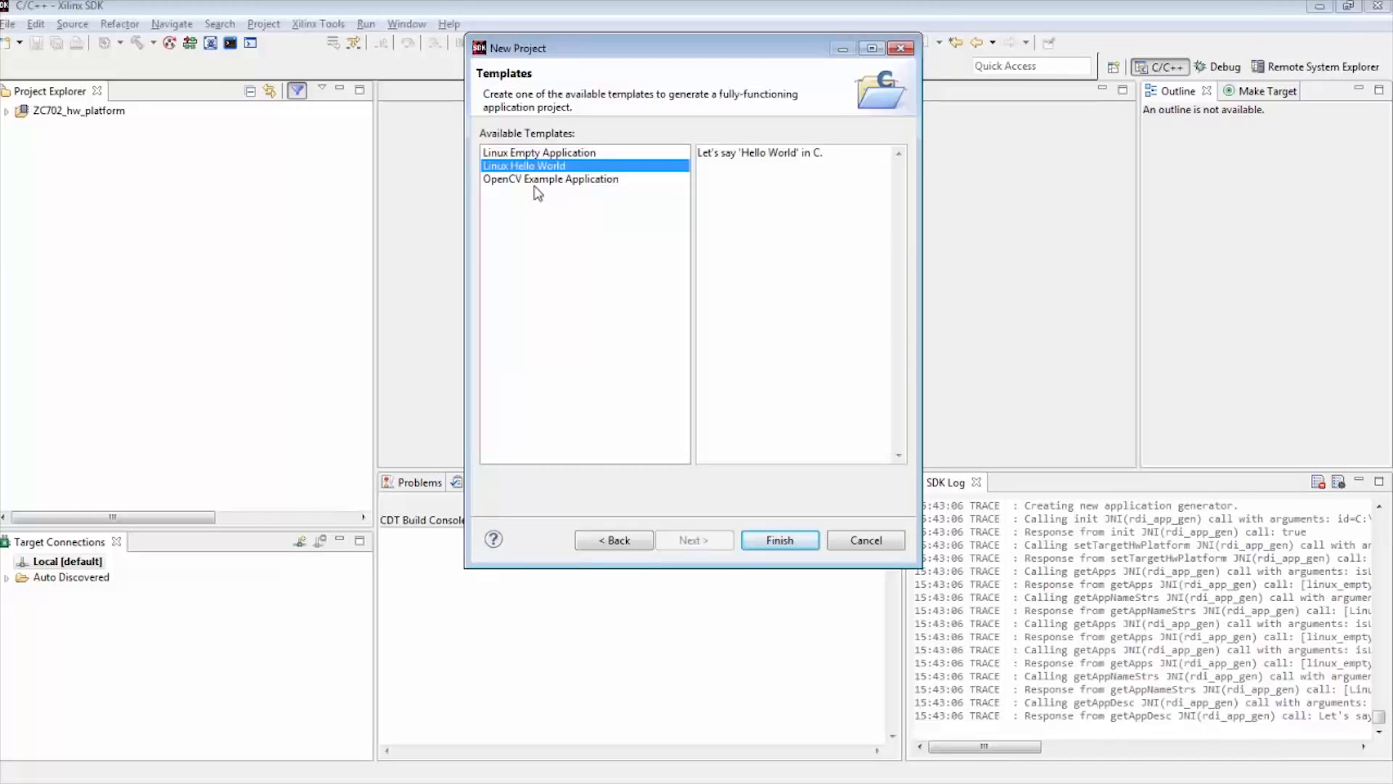
# Create the new project from the Linux Empty Application template
pyautogui.click(505, 154)
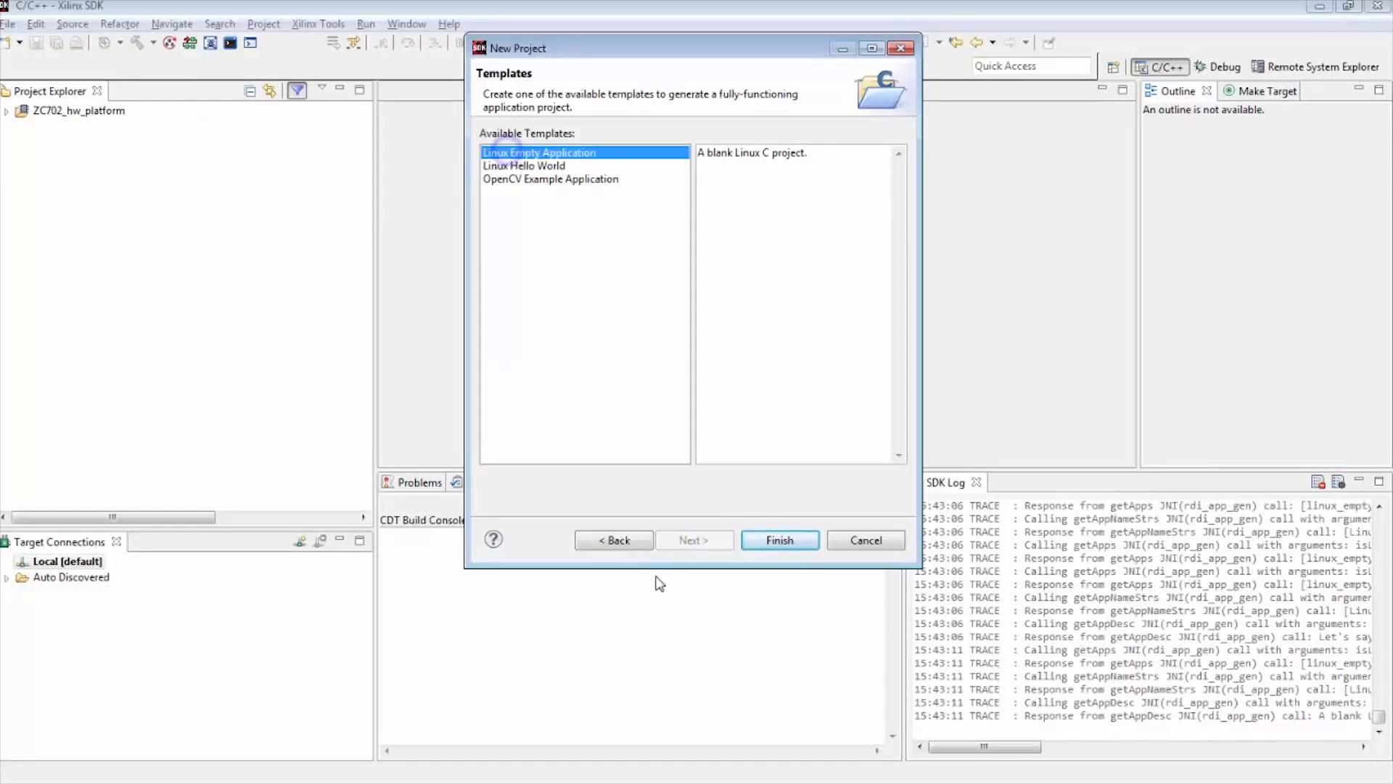
pyautogui.click(797, 541)
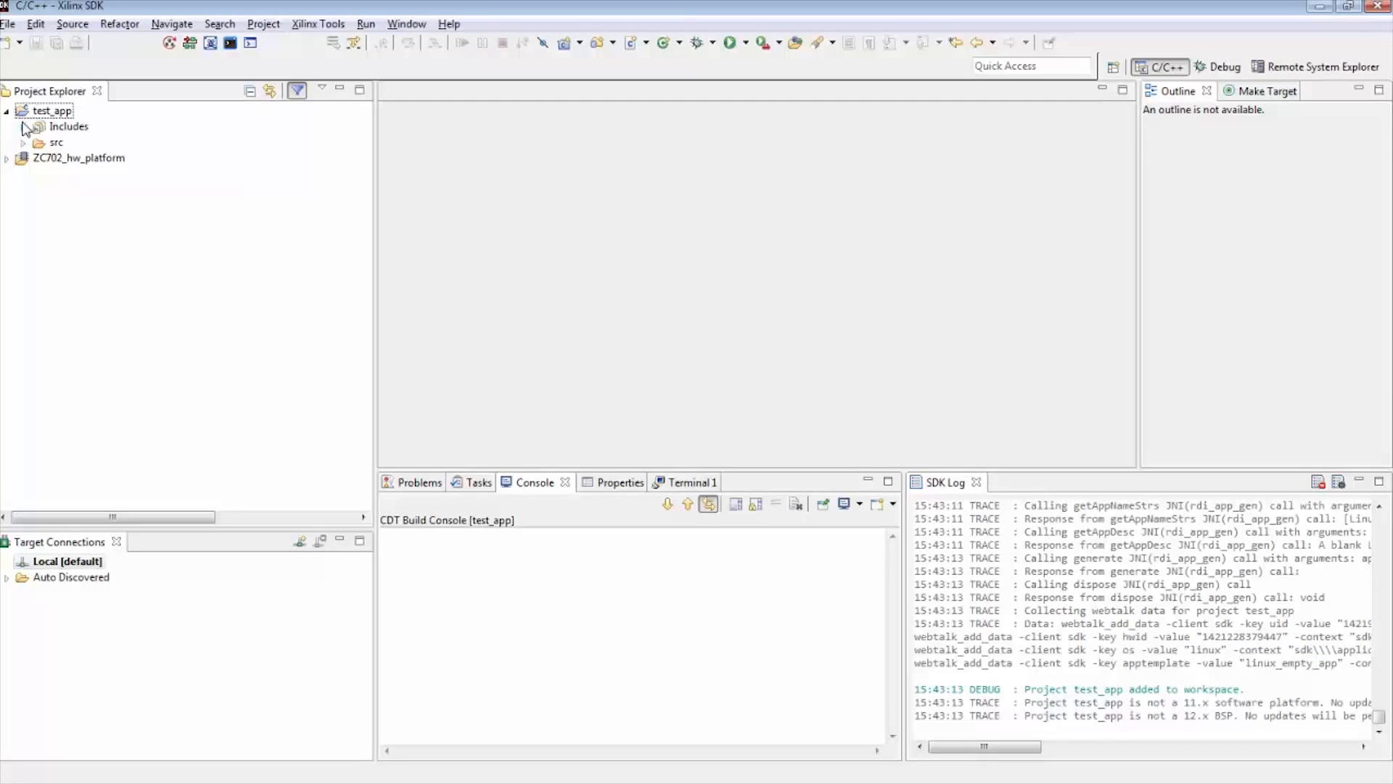
# Add a new source file named hello.c to the src folder of test_app, using the default C source template
pyautogui.click(22, 143)
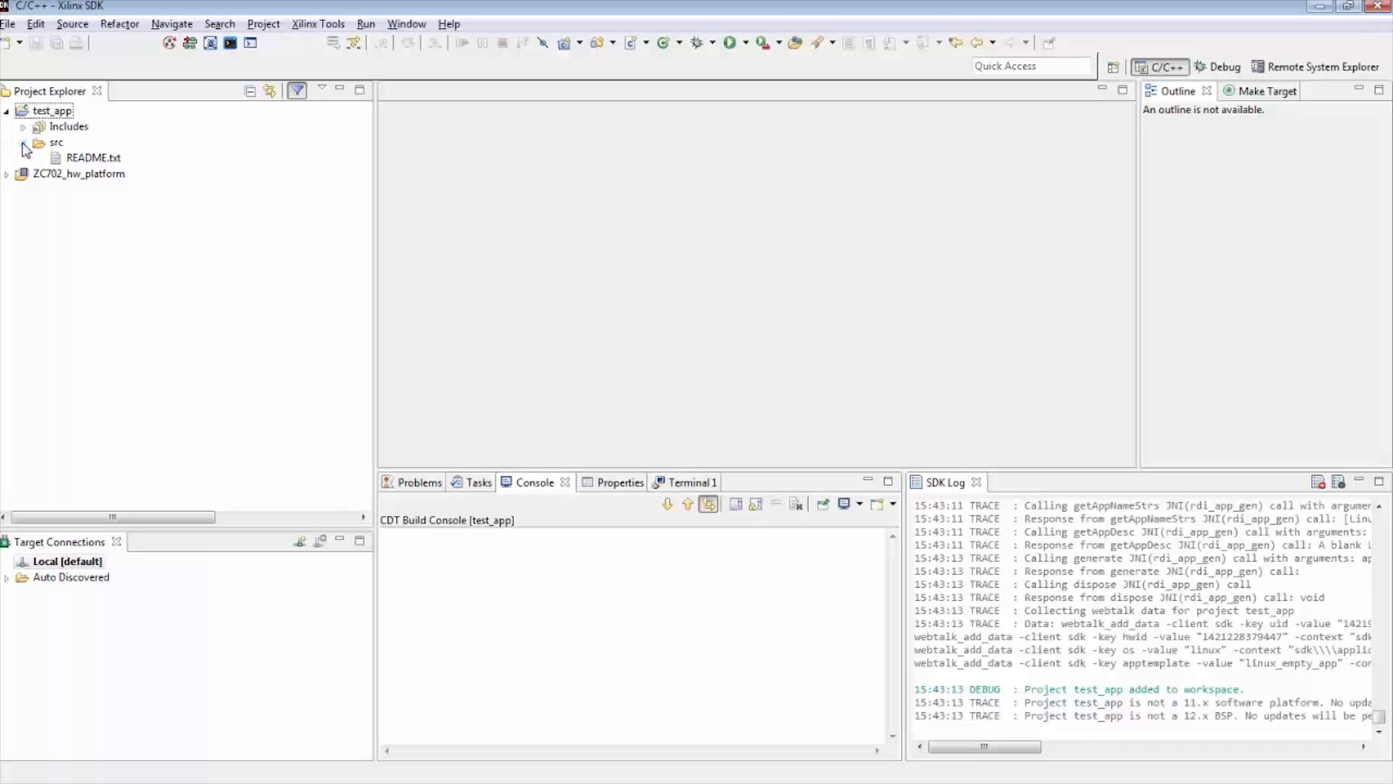
pyautogui.click(46, 143)
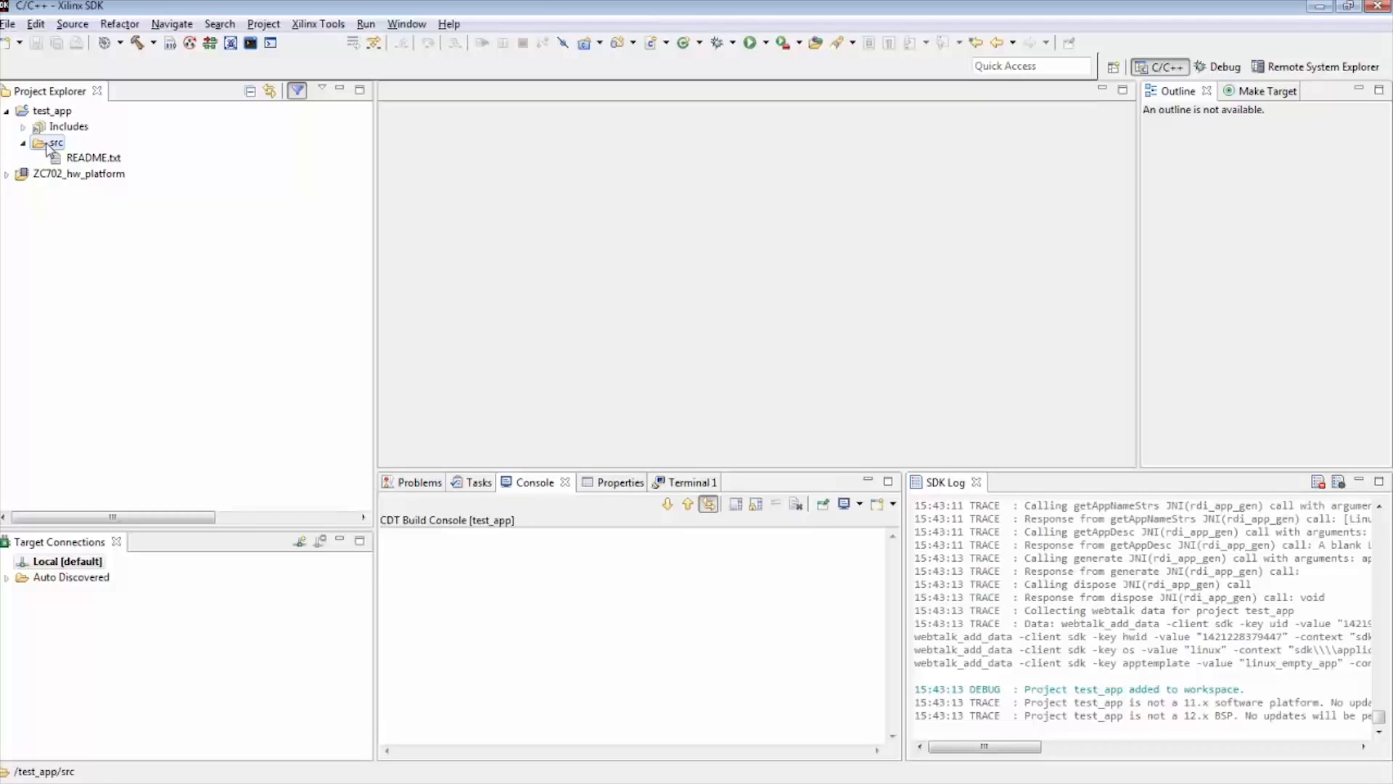
pyautogui.rightClick(47, 145)
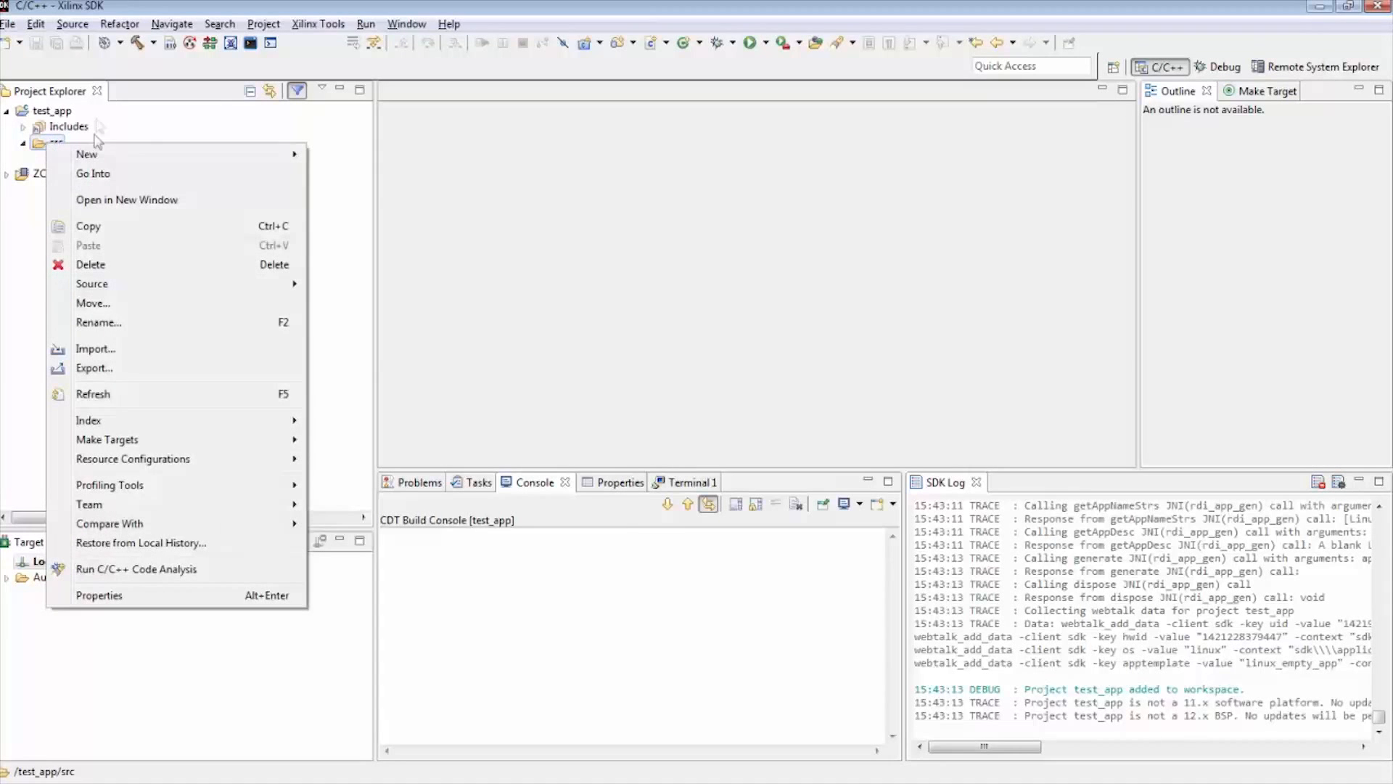
pyautogui.moveTo(93, 155)
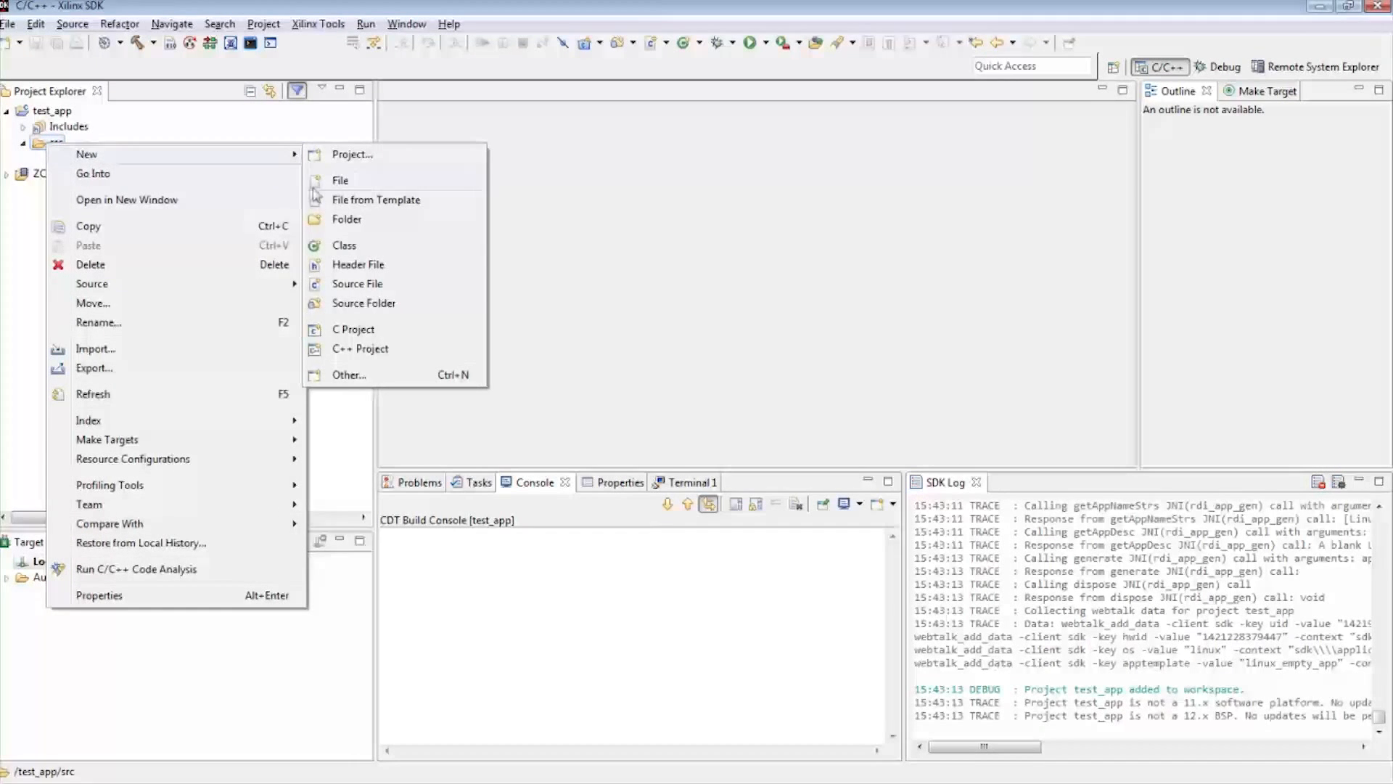
pyautogui.click(347, 283)
pyautogui.write('hello.c')
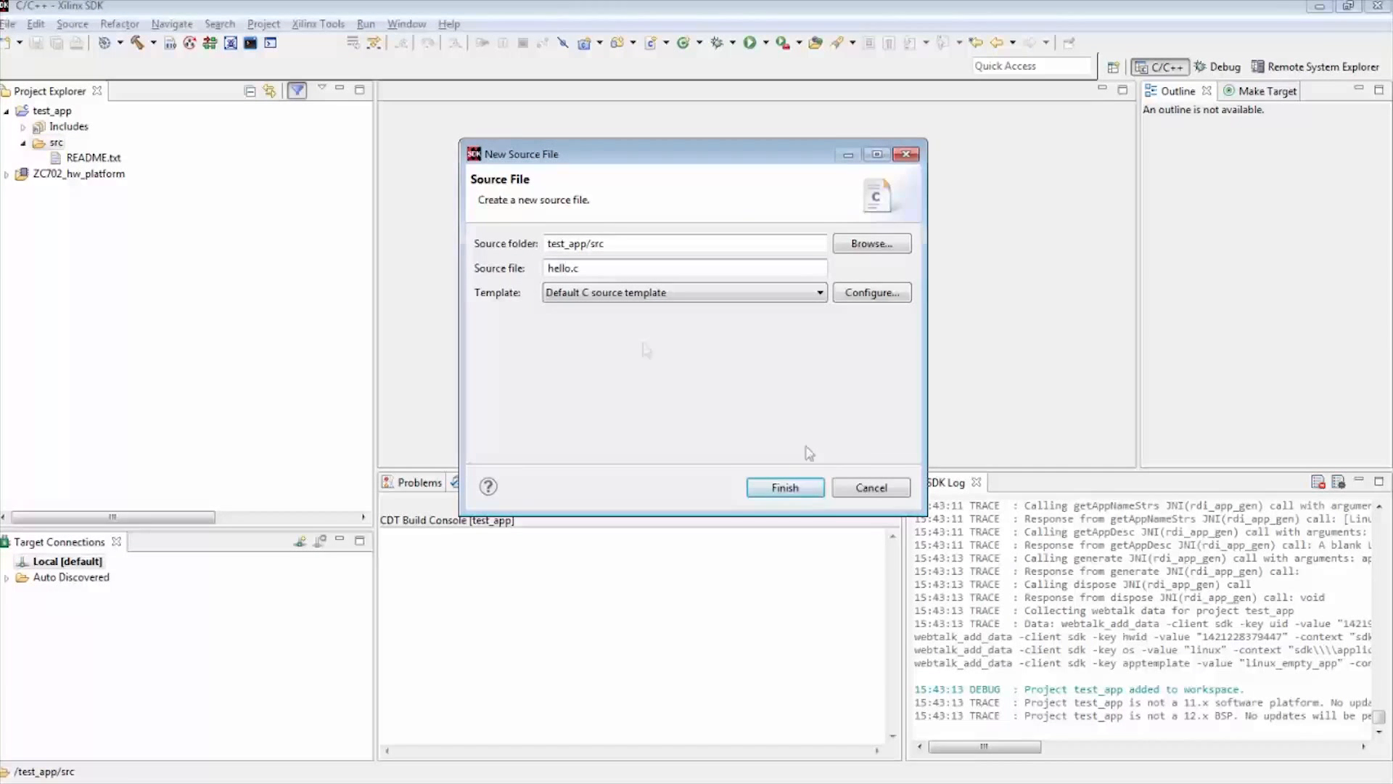
pyautogui.click(777, 490)
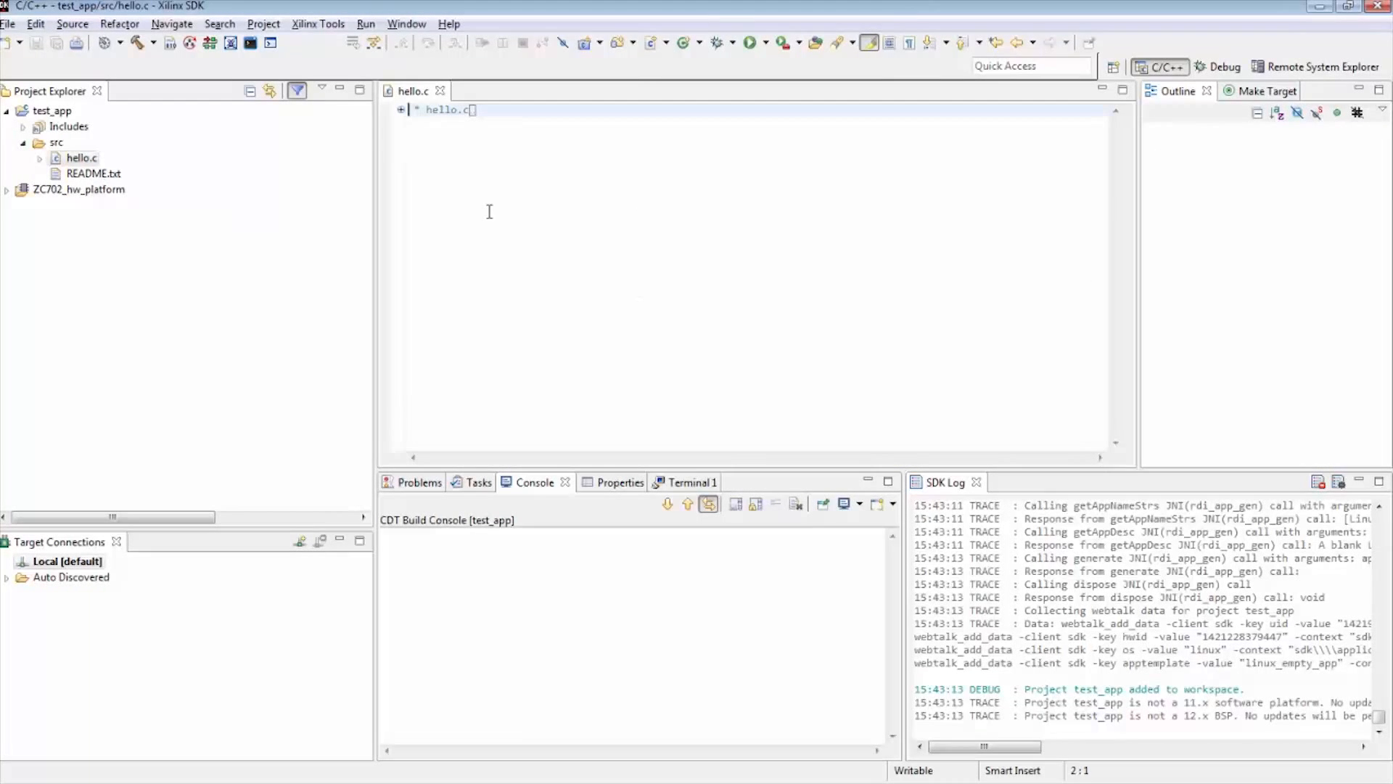
# Add the line #include <stdio.h> below the header comment in hello.c
pyautogui.click(456, 153)
pyautogui.press('Up')
pyautogui.write('#include <stdio.h>')
pyautogui.press('Return')
pyautogui.press('Return')
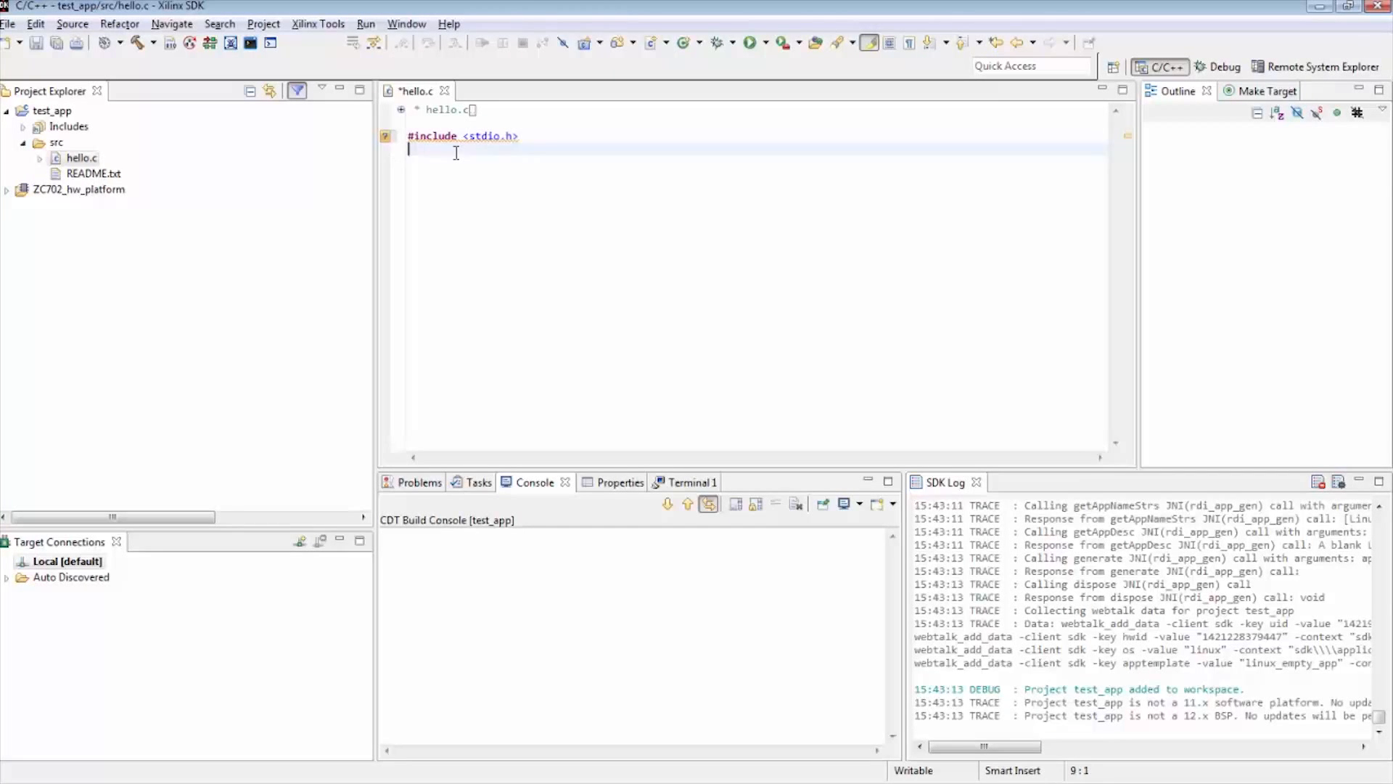
# Write an int main() function with an empty braced body below the include line
pyautogui.write('int')
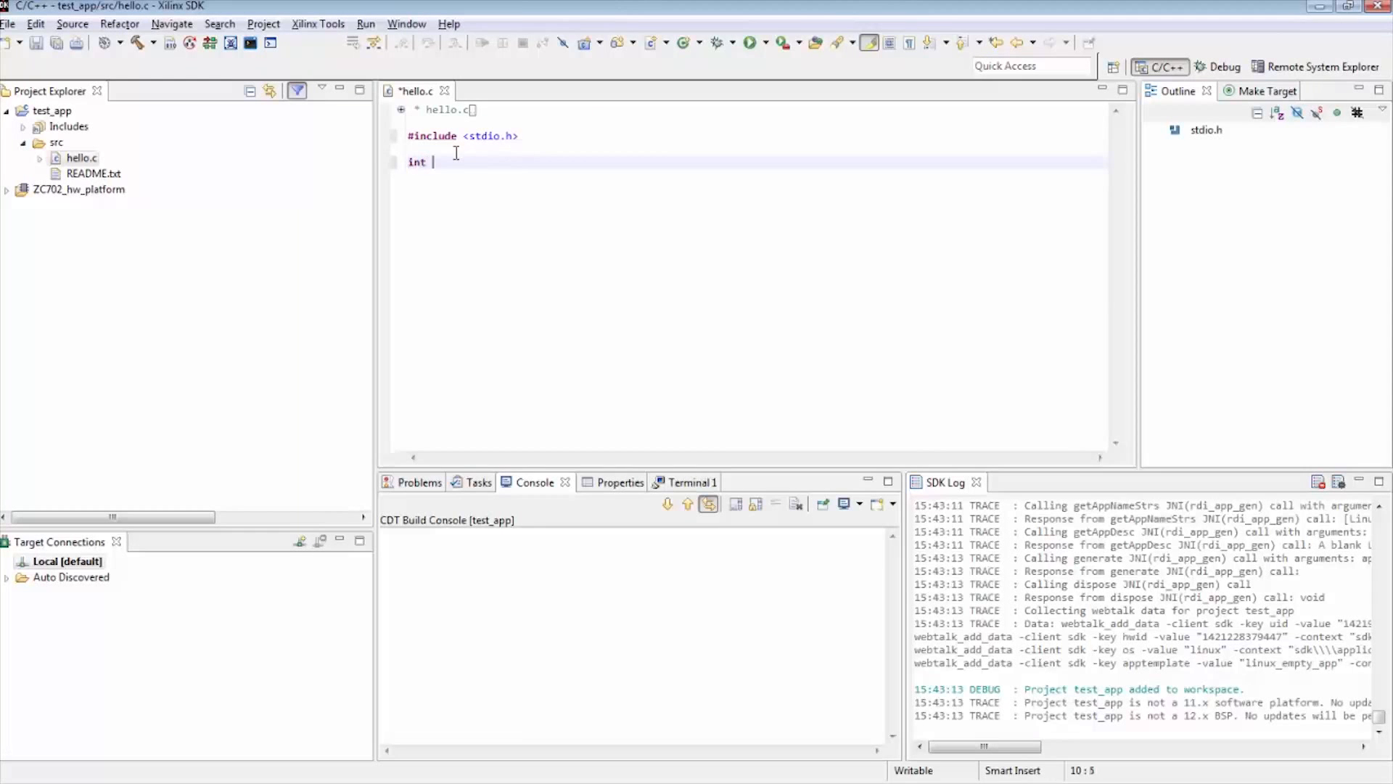
pyautogui.write(' main()')
pyautogui.press('Return')
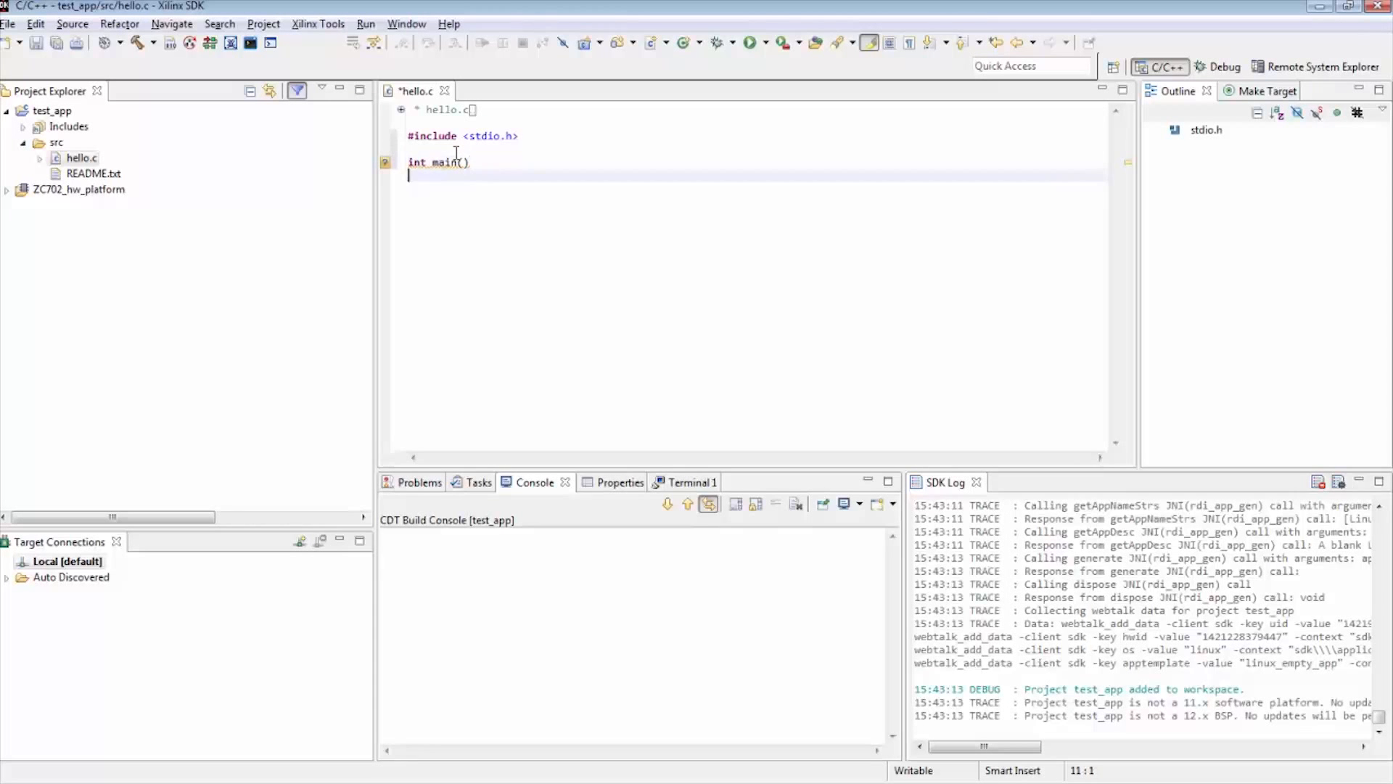
pyautogui.write('{')
pyautogui.press('Return')
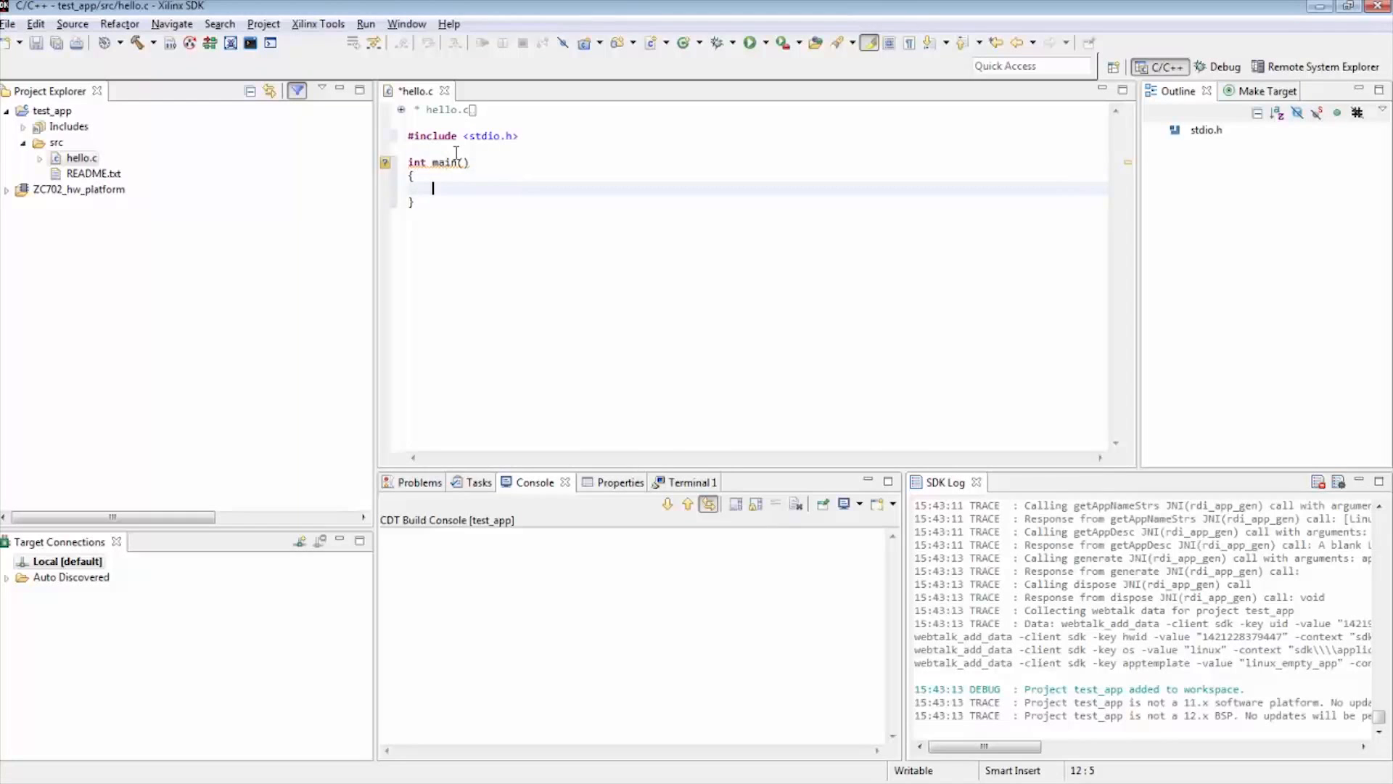
# Add the statement printf("Hello World\n"); to the body of main, followed by a blank line
pyautogui.write('printf(')
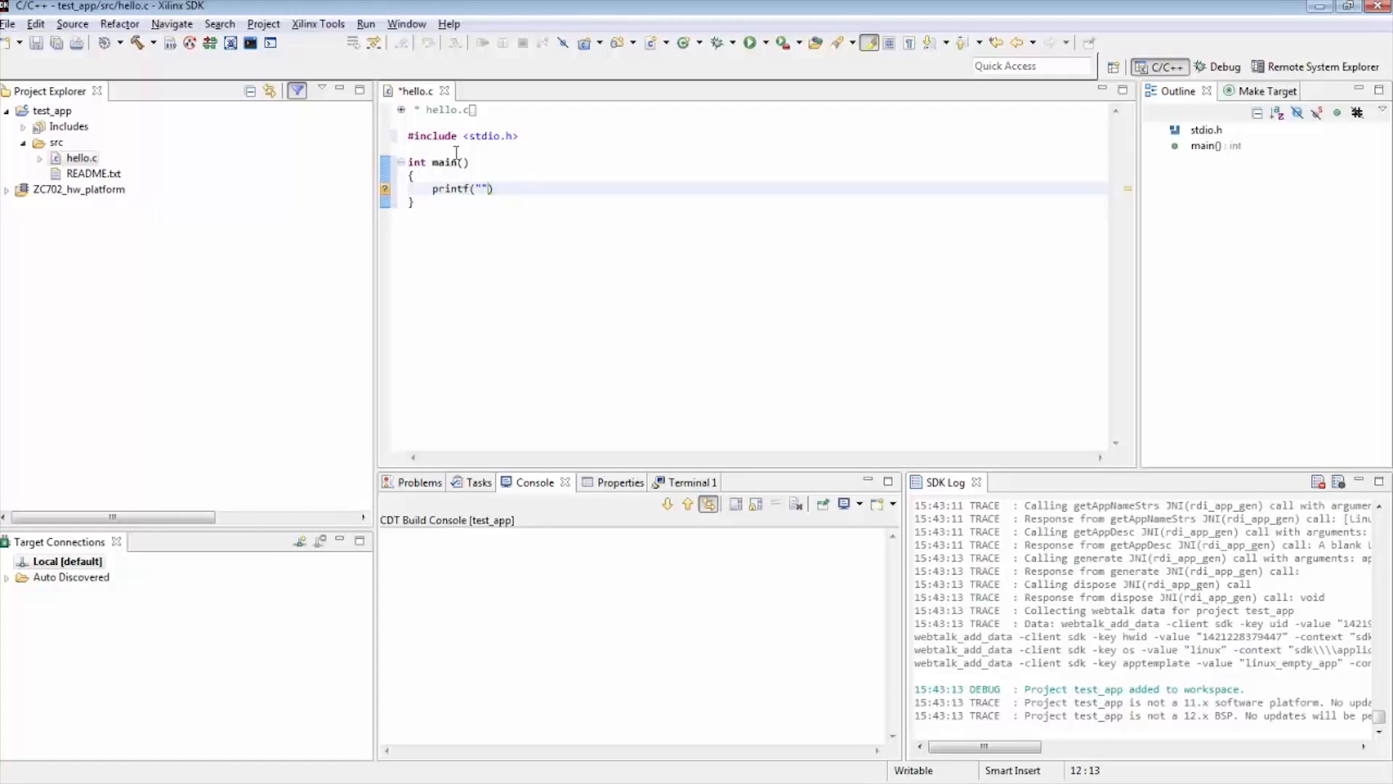
pyautogui.write('"Hello World\\n")')
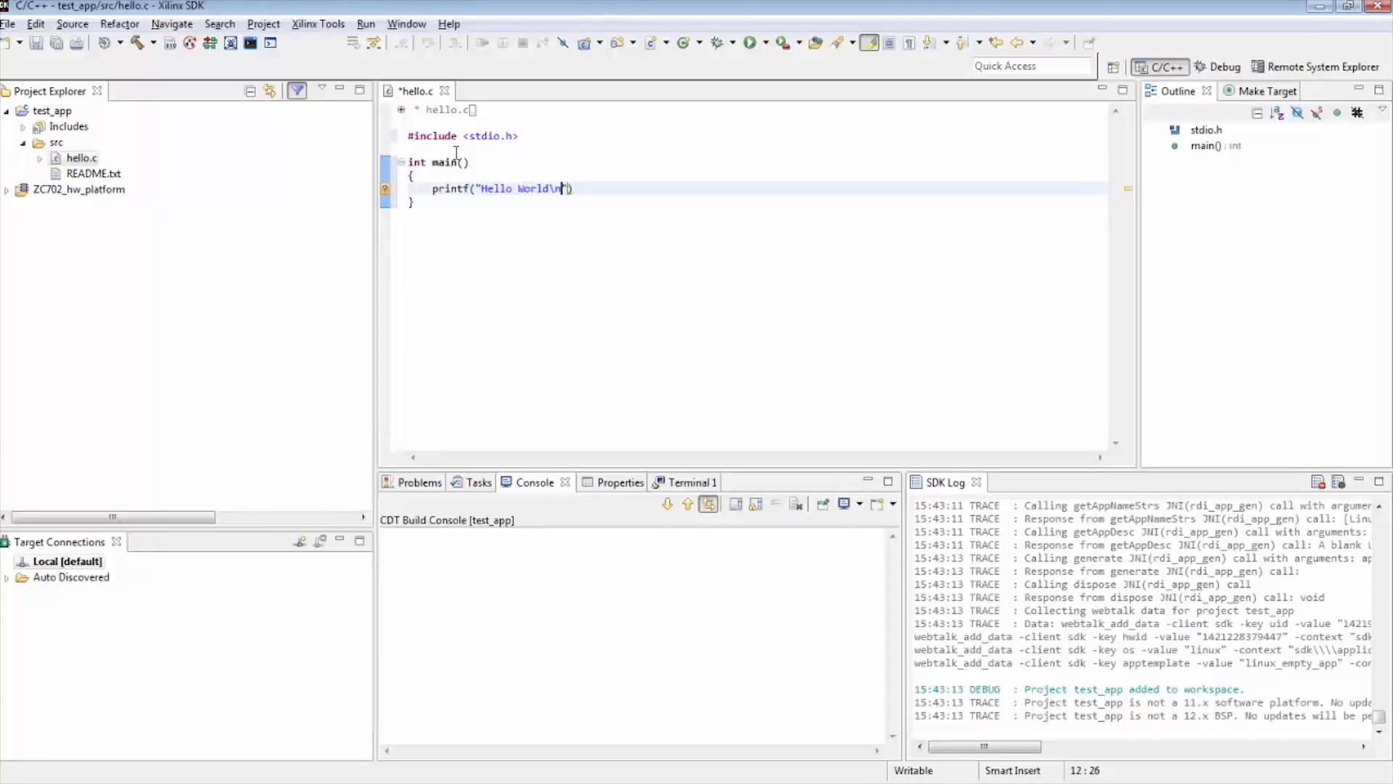
pyautogui.write(';')
pyautogui.press('Return')
pyautogui.press('Return')
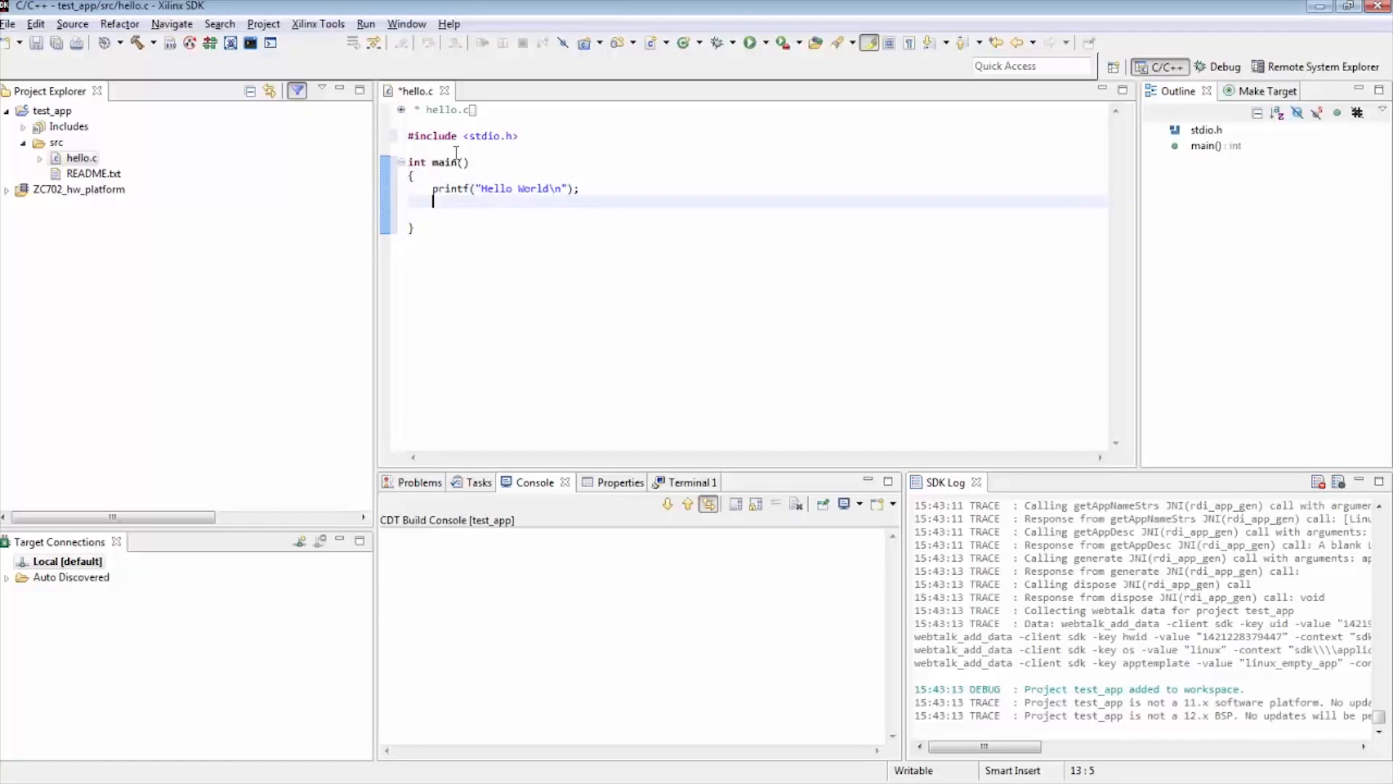
# End main with return 0; without a blank line before the closing brace, and save hello.c
pyautogui.write('return ')
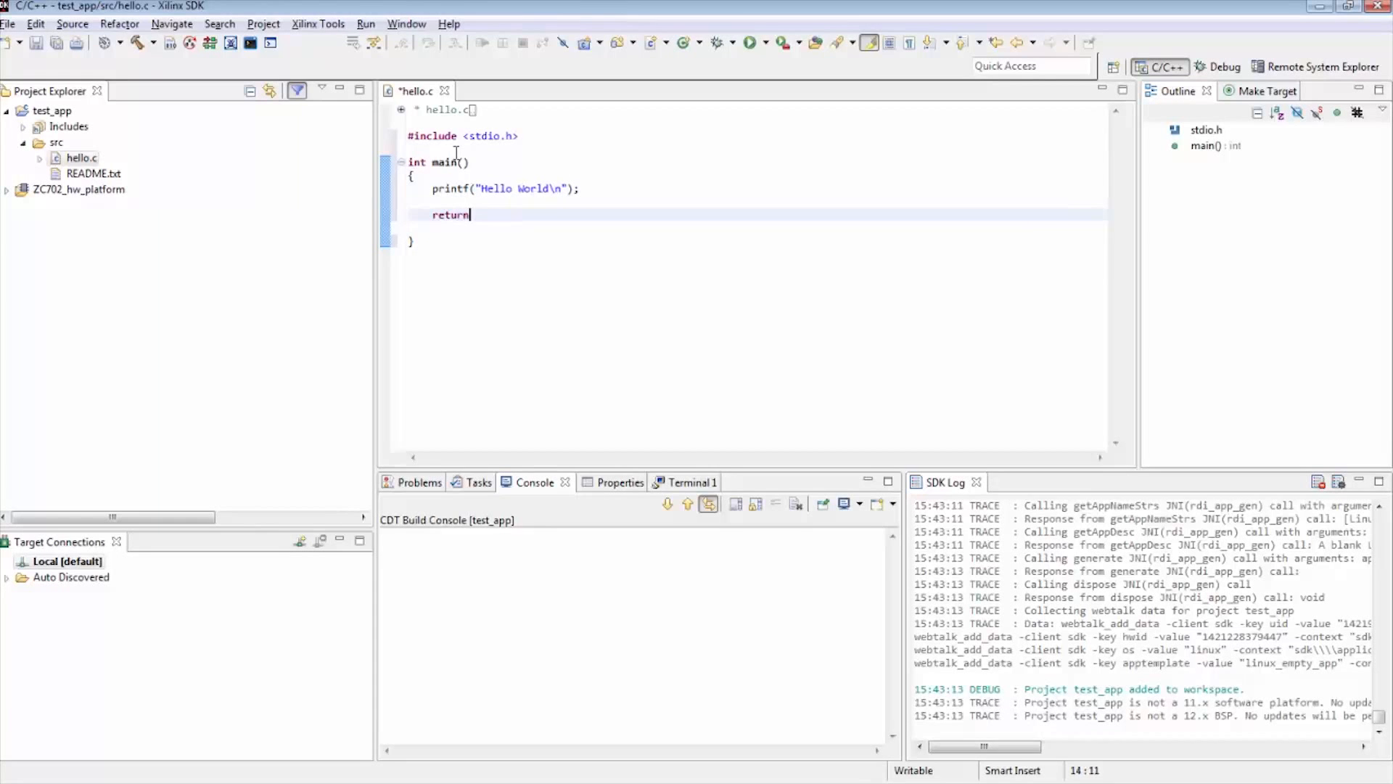
pyautogui.write('0;')
pyautogui.click(462, 201)
pyautogui.hotkey('ctrl', 's')
# Build the test_app project and open the makefile generated in its Debug folder
pyautogui.rightClick(41, 110)
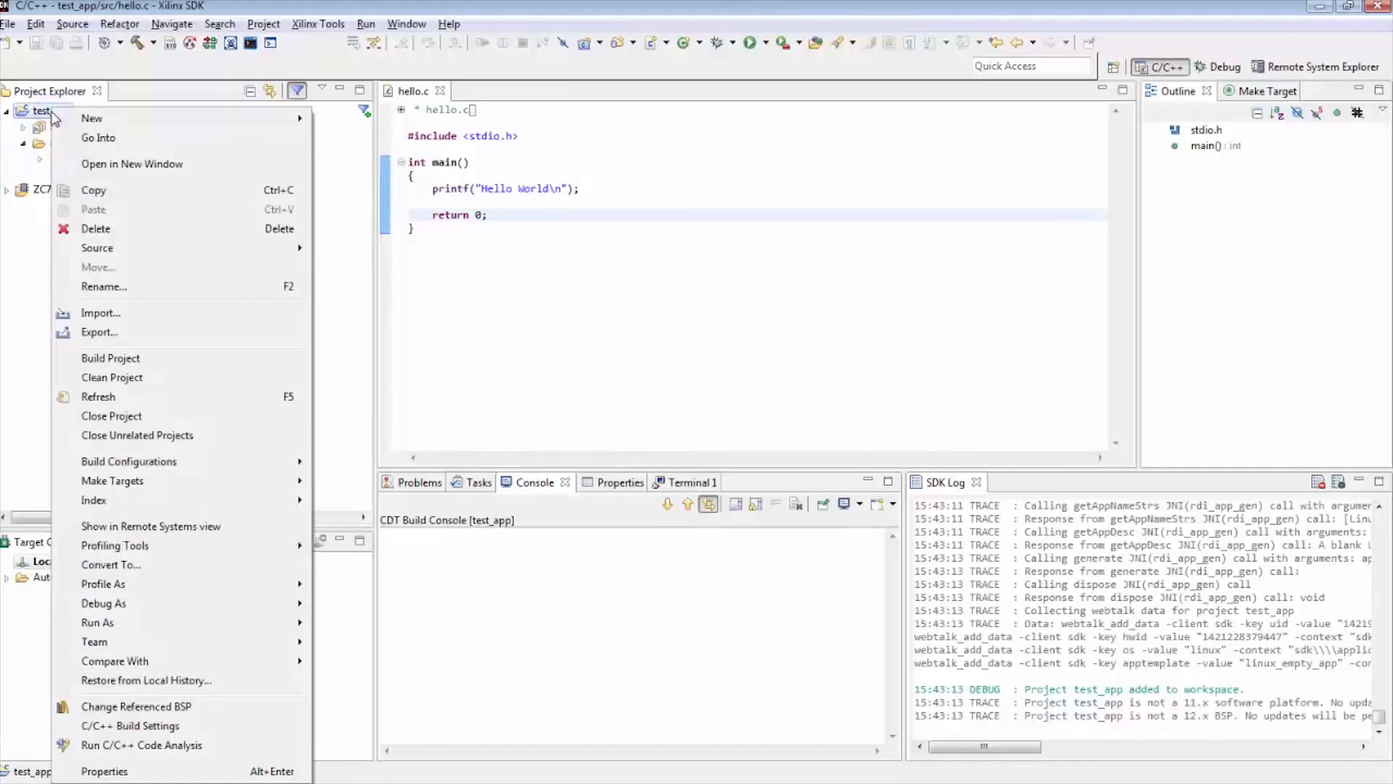
pyautogui.click(101, 360)
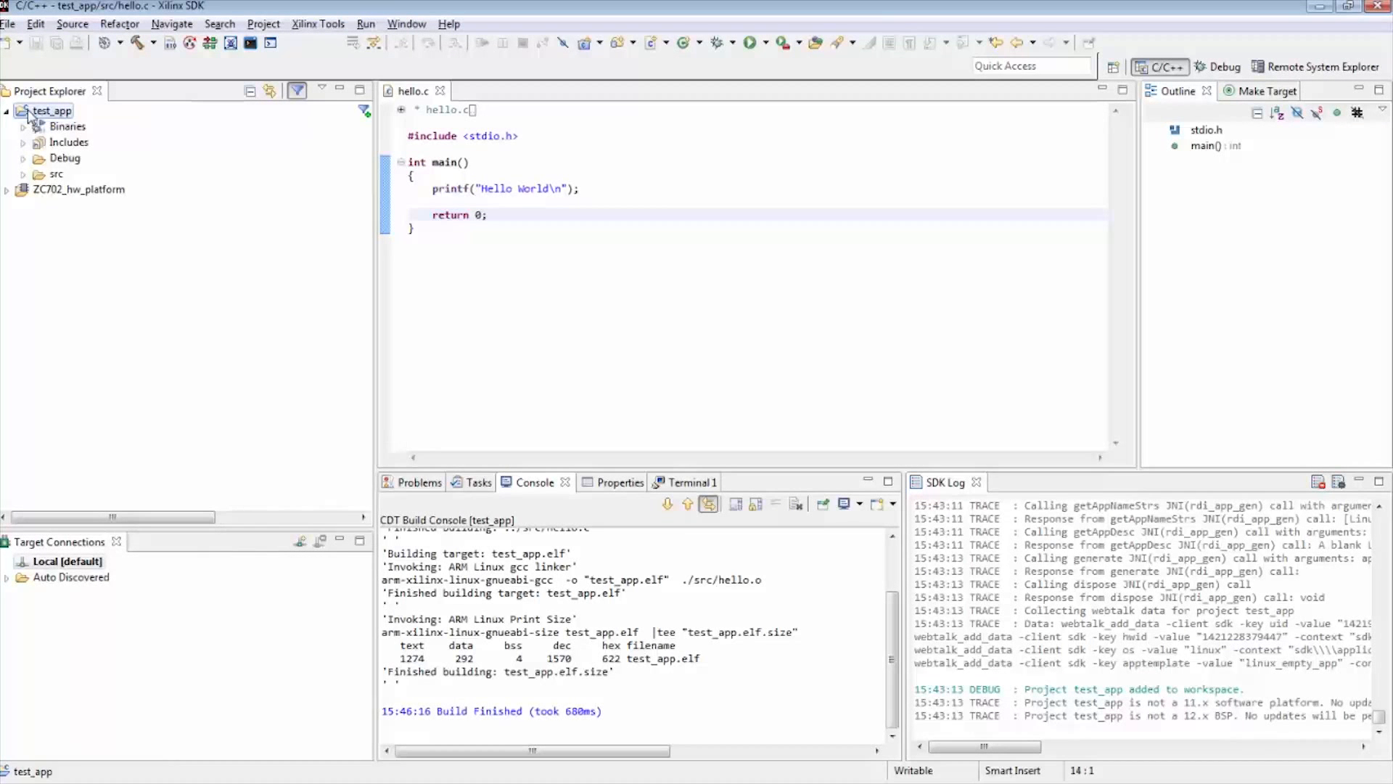
pyautogui.click(22, 158)
pyautogui.click(89, 206)
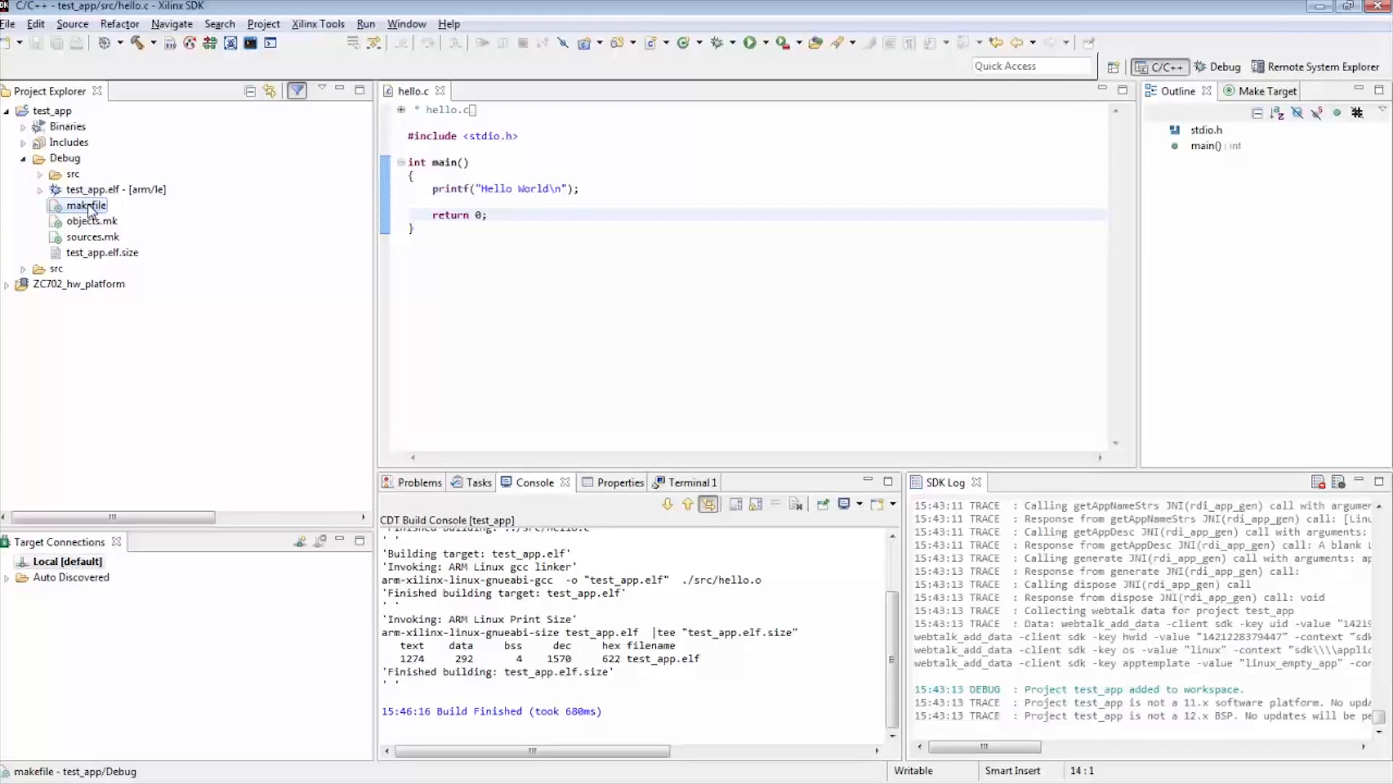
pyautogui.click(88, 191)
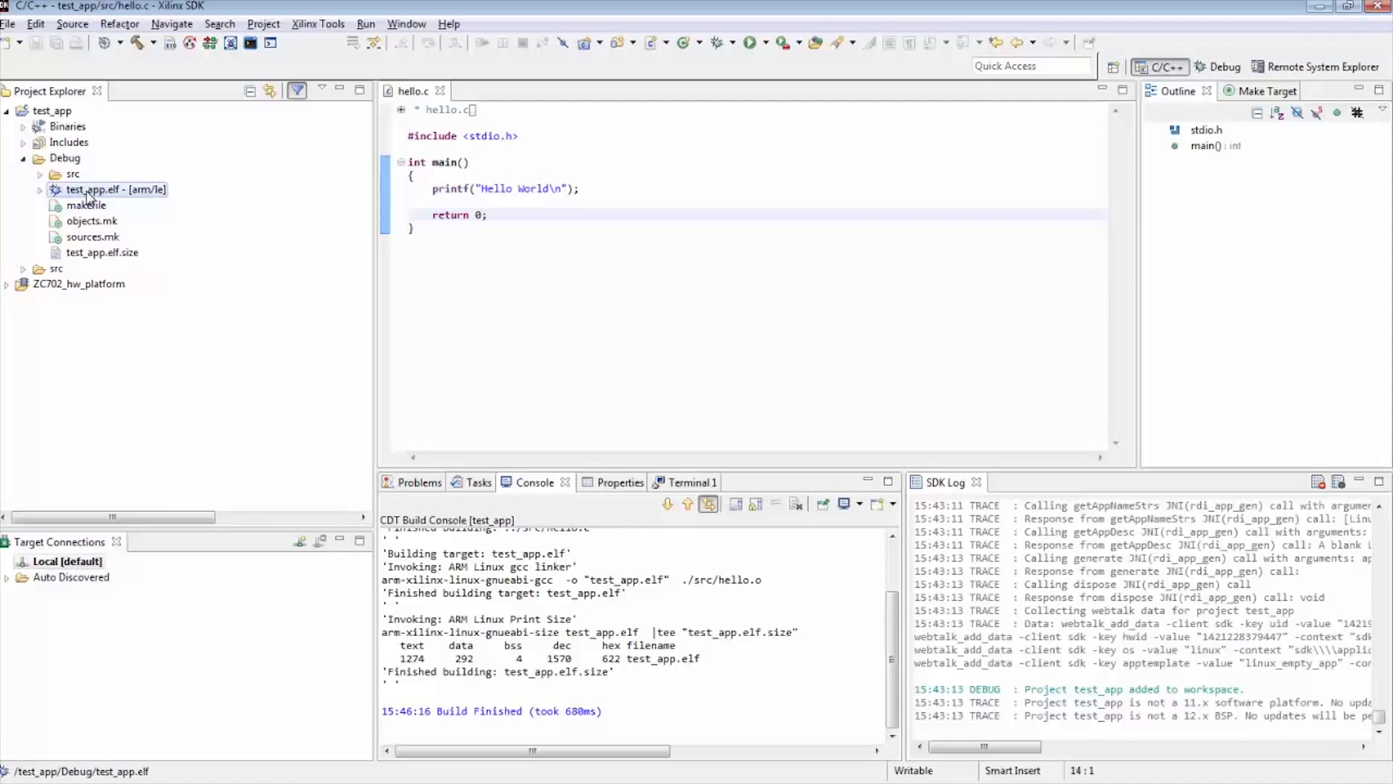
pyautogui.doubleClick(82, 206)
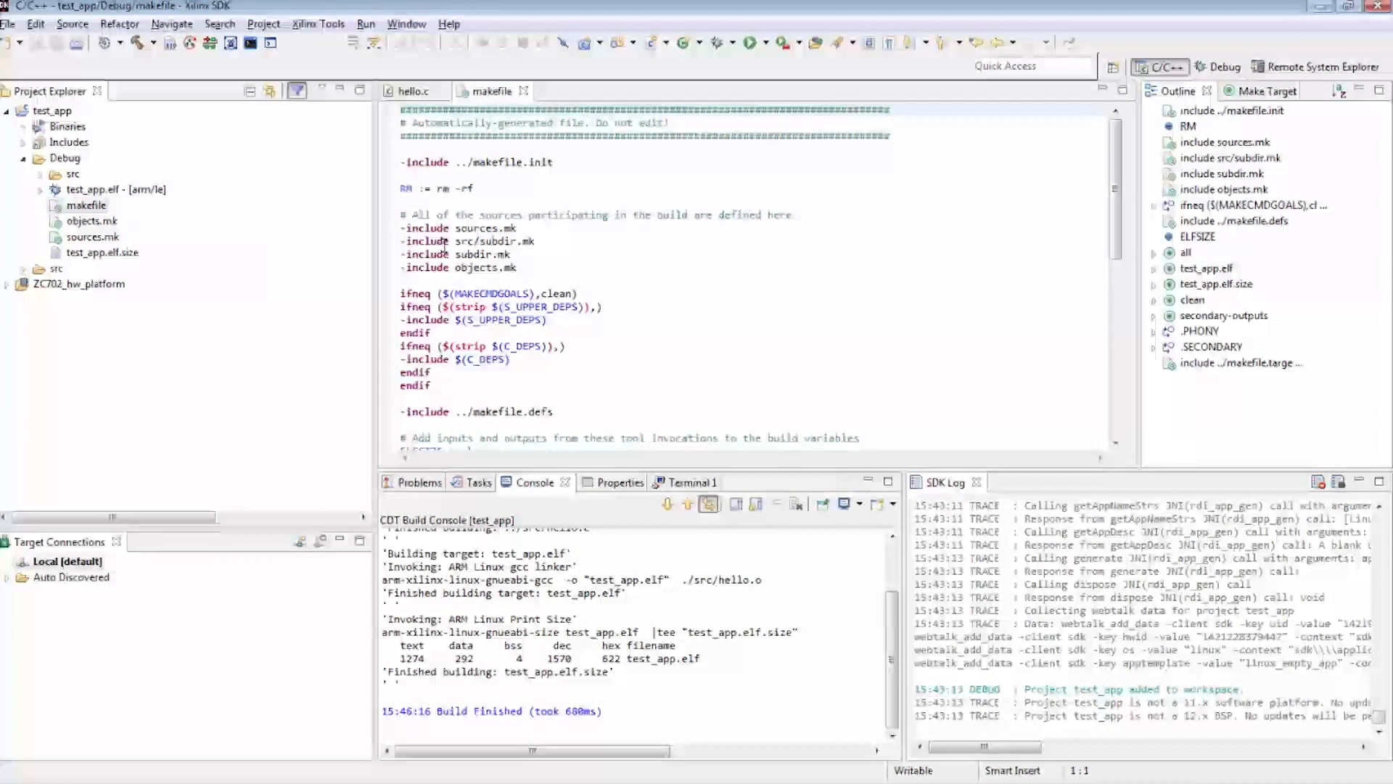
# Start a new application project named test_app_image with linux as its OS platform
pyautogui.click(7, 24)
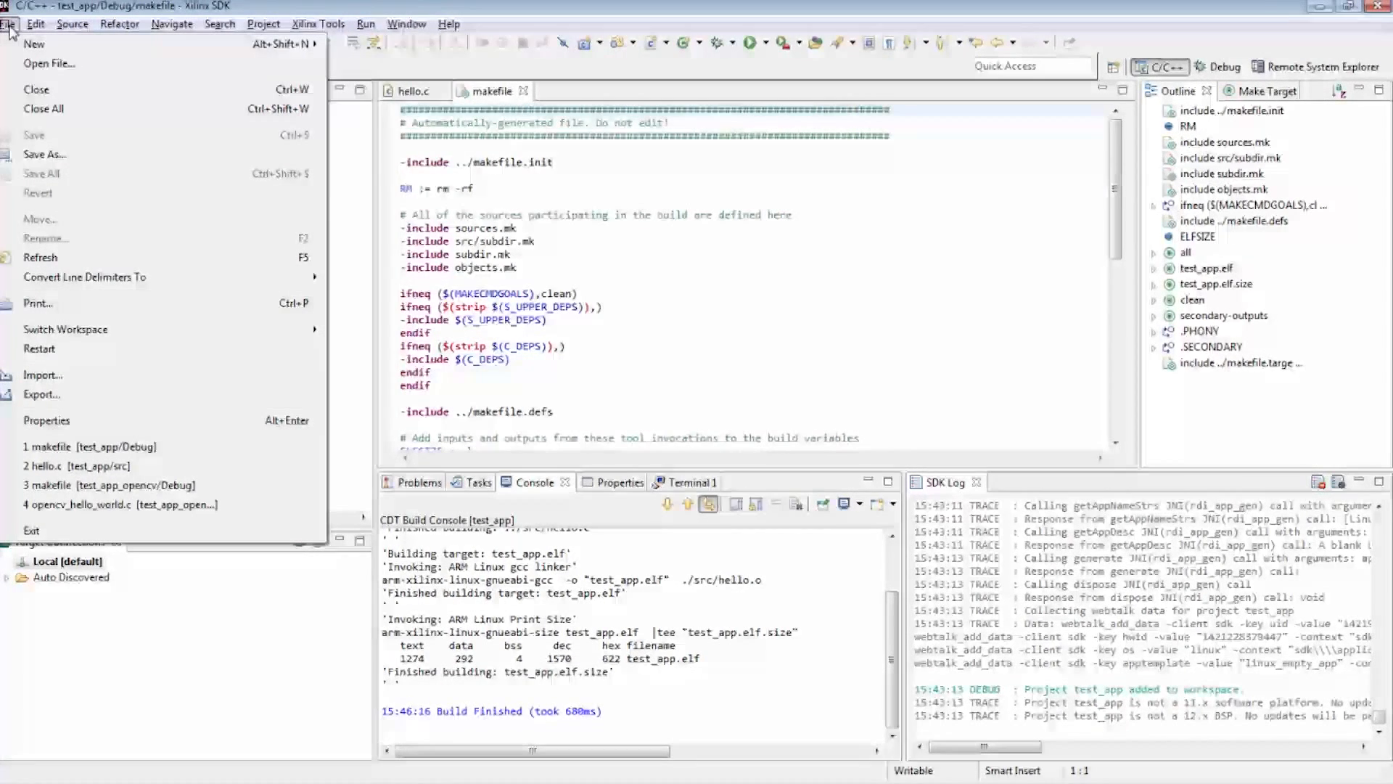
pyautogui.moveTo(22, 45)
pyautogui.click(374, 46)
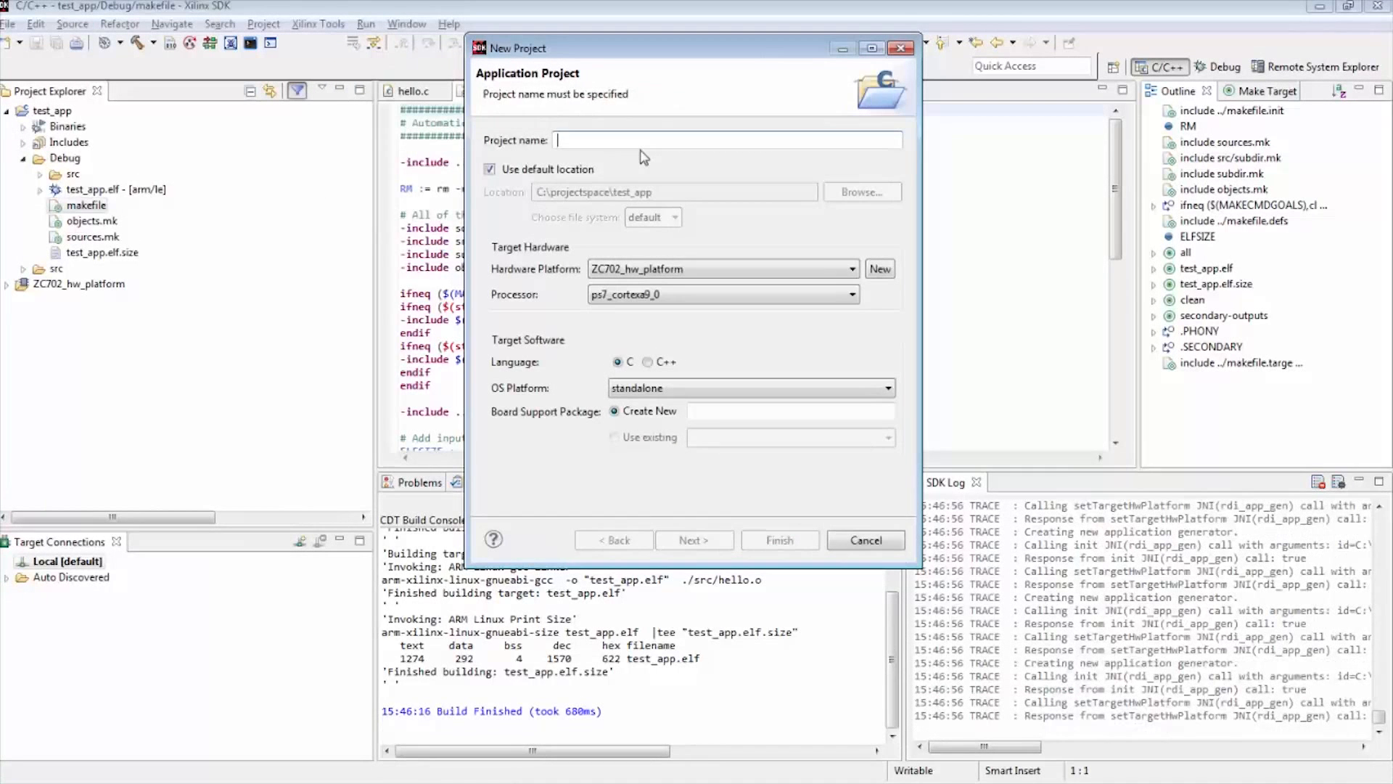
pyautogui.write('test_ap')
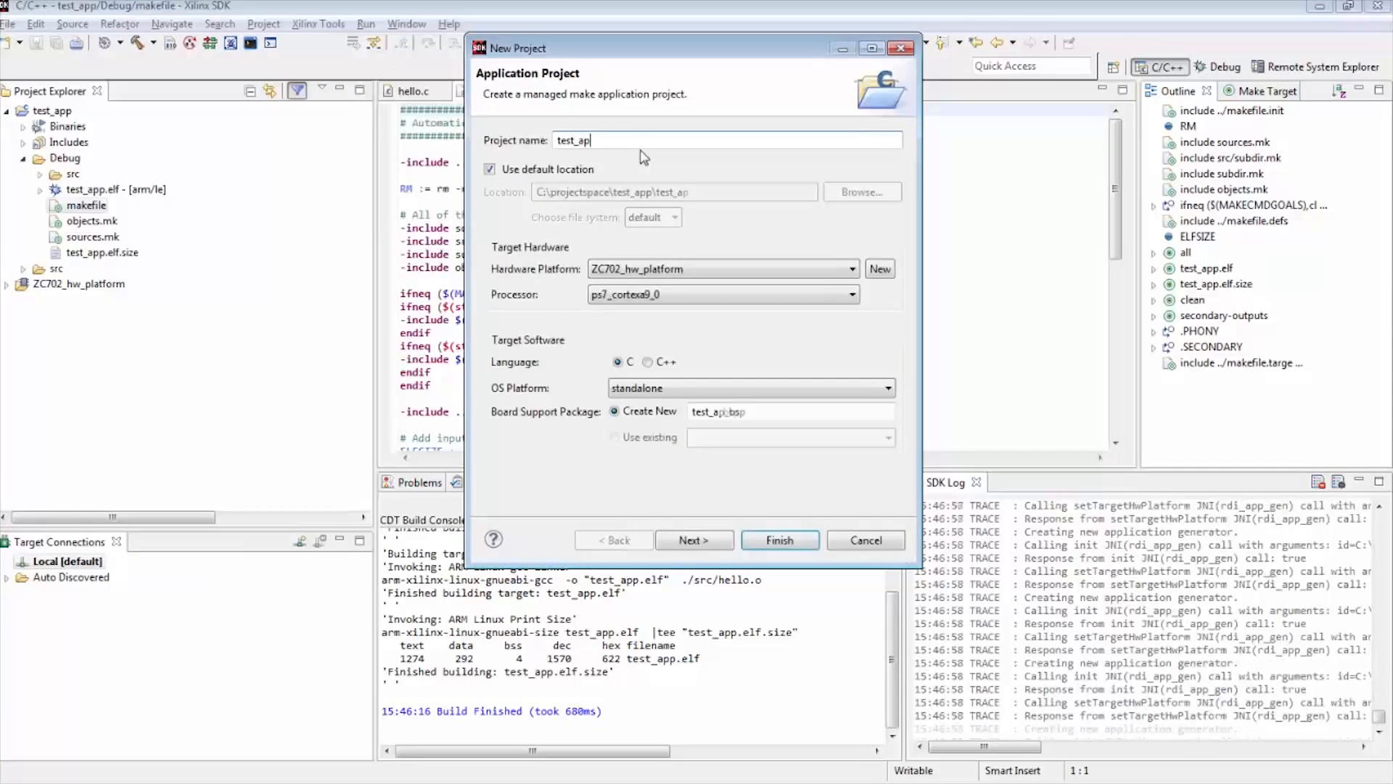
pyautogui.write('p_ima')
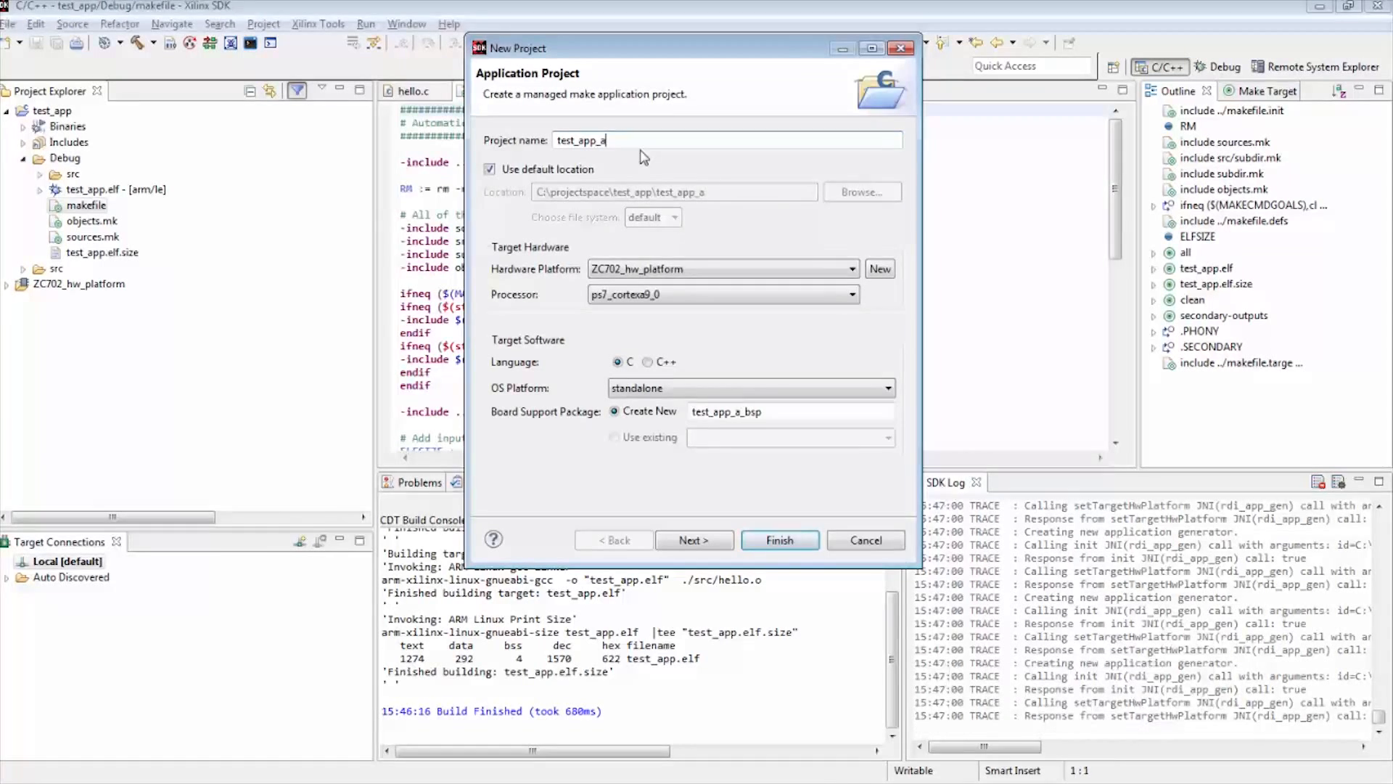
pyautogui.write('ge')
pyautogui.click(650, 387)
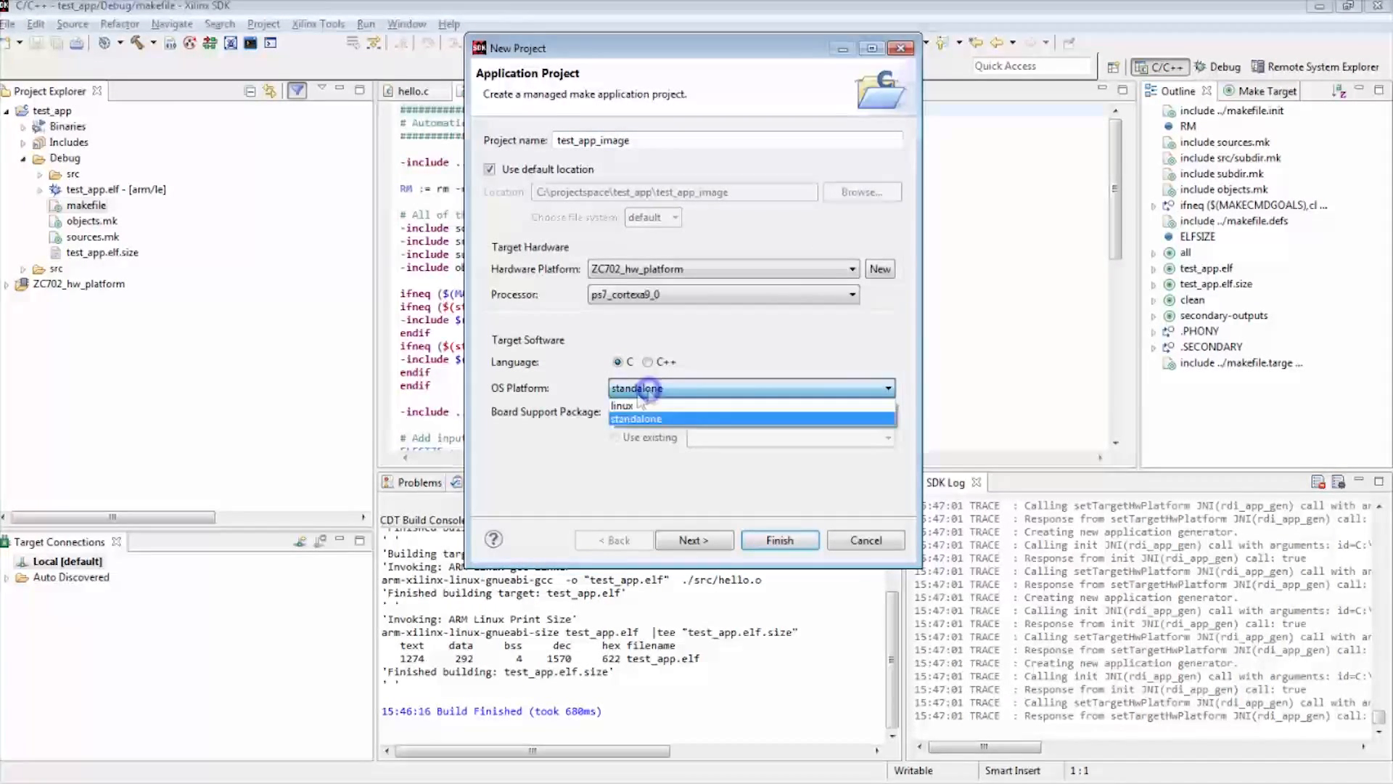
pyautogui.click(624, 406)
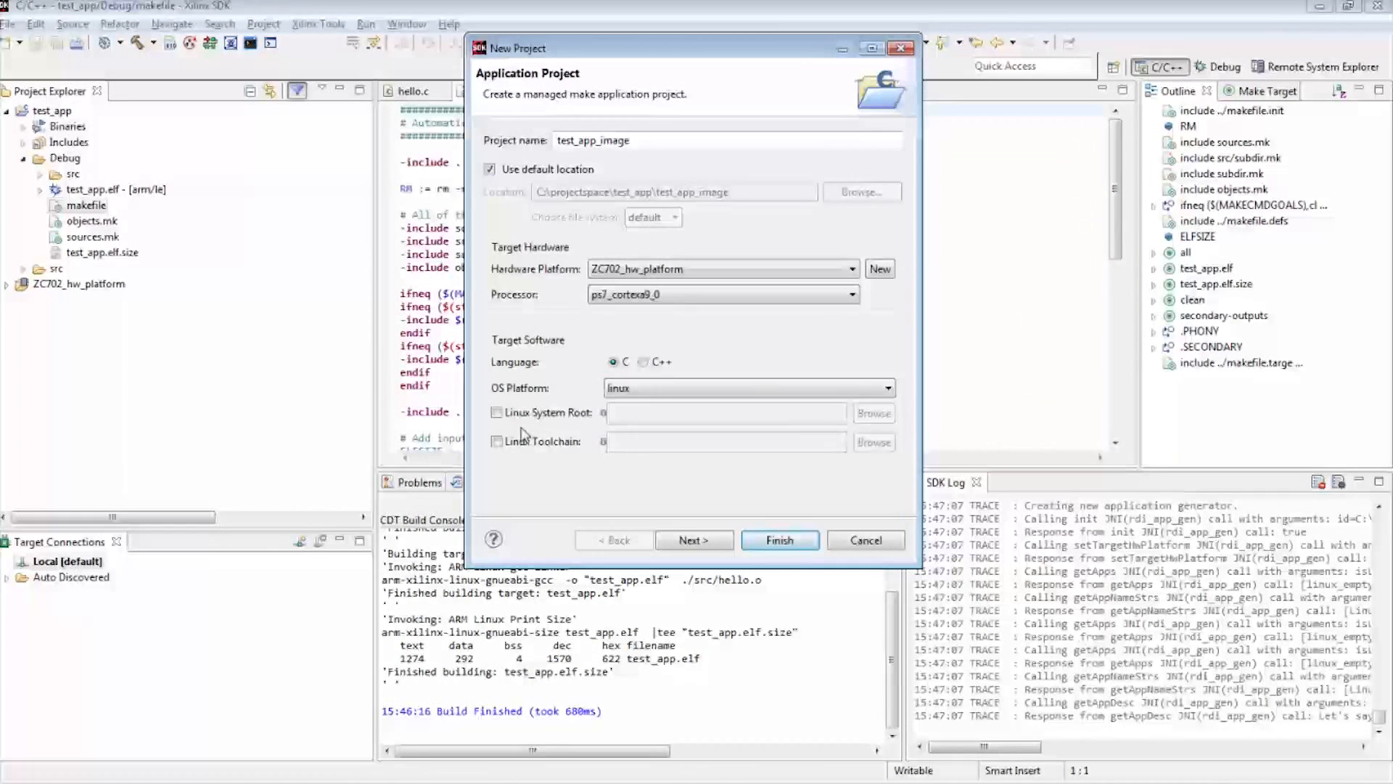
# Enable the Linux System Root and point it to the PetaLinux sysroot under H:\builds_xil_git\build_2014.2\Xilinx-ZC702-2014.2
pyautogui.click(496, 412)
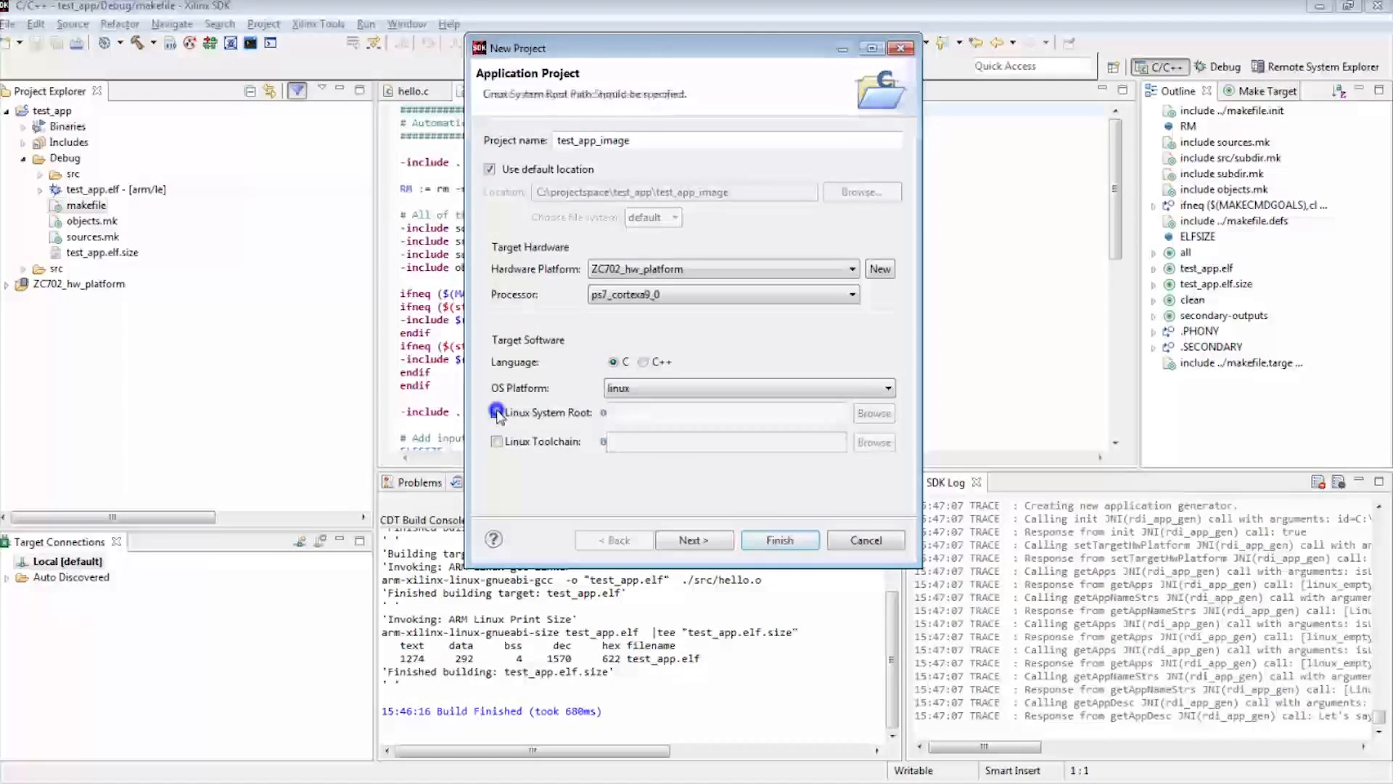
pyautogui.moveTo(605, 415)
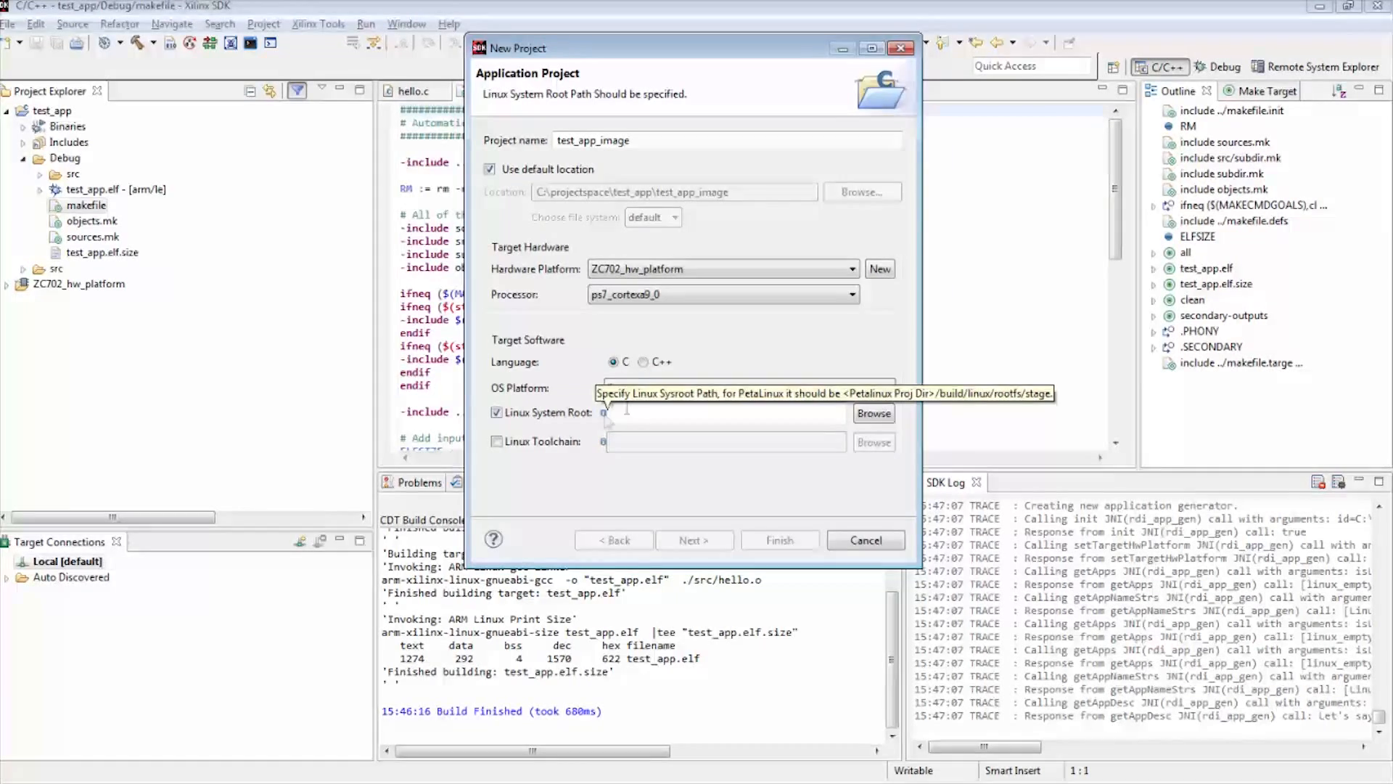
pyautogui.click(873, 412)
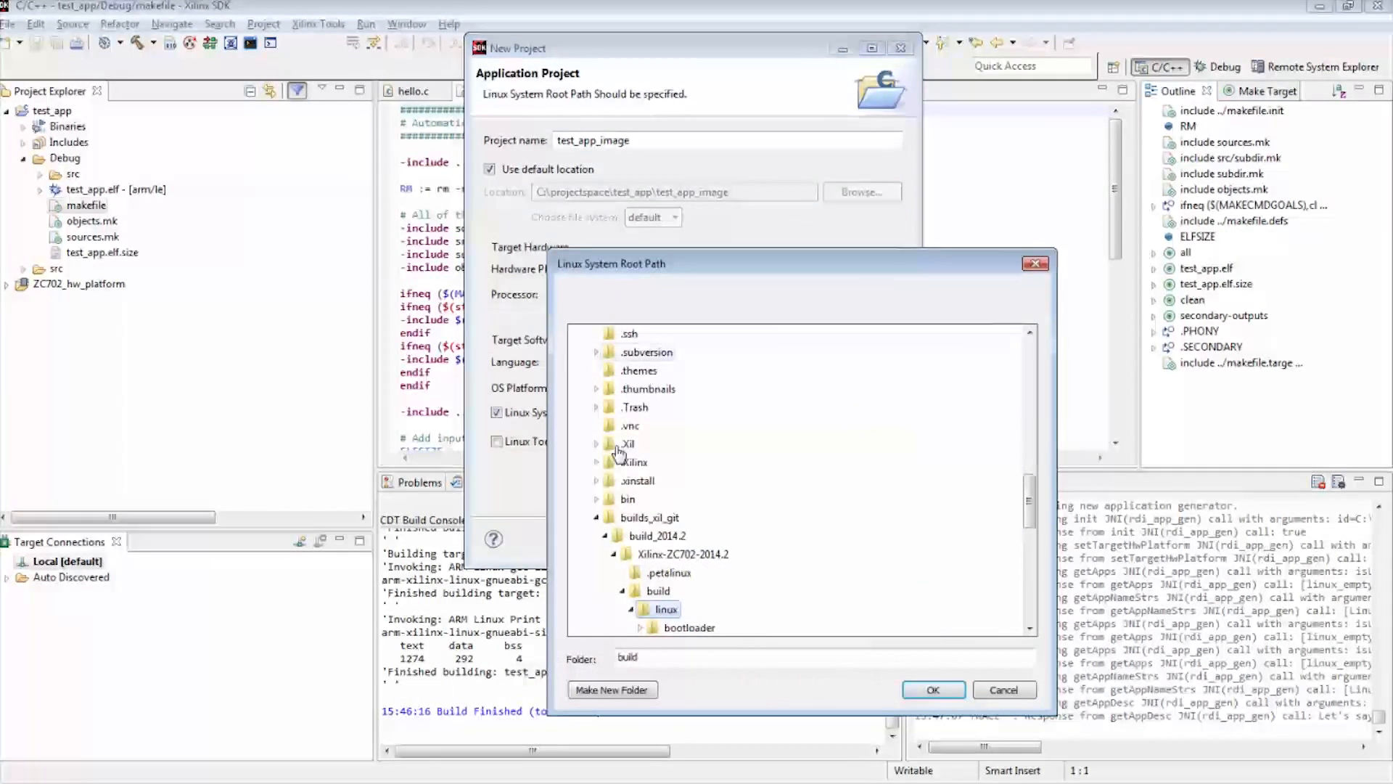
pyautogui.press('Down')
pyautogui.press('Down')
pyautogui.press('Down')
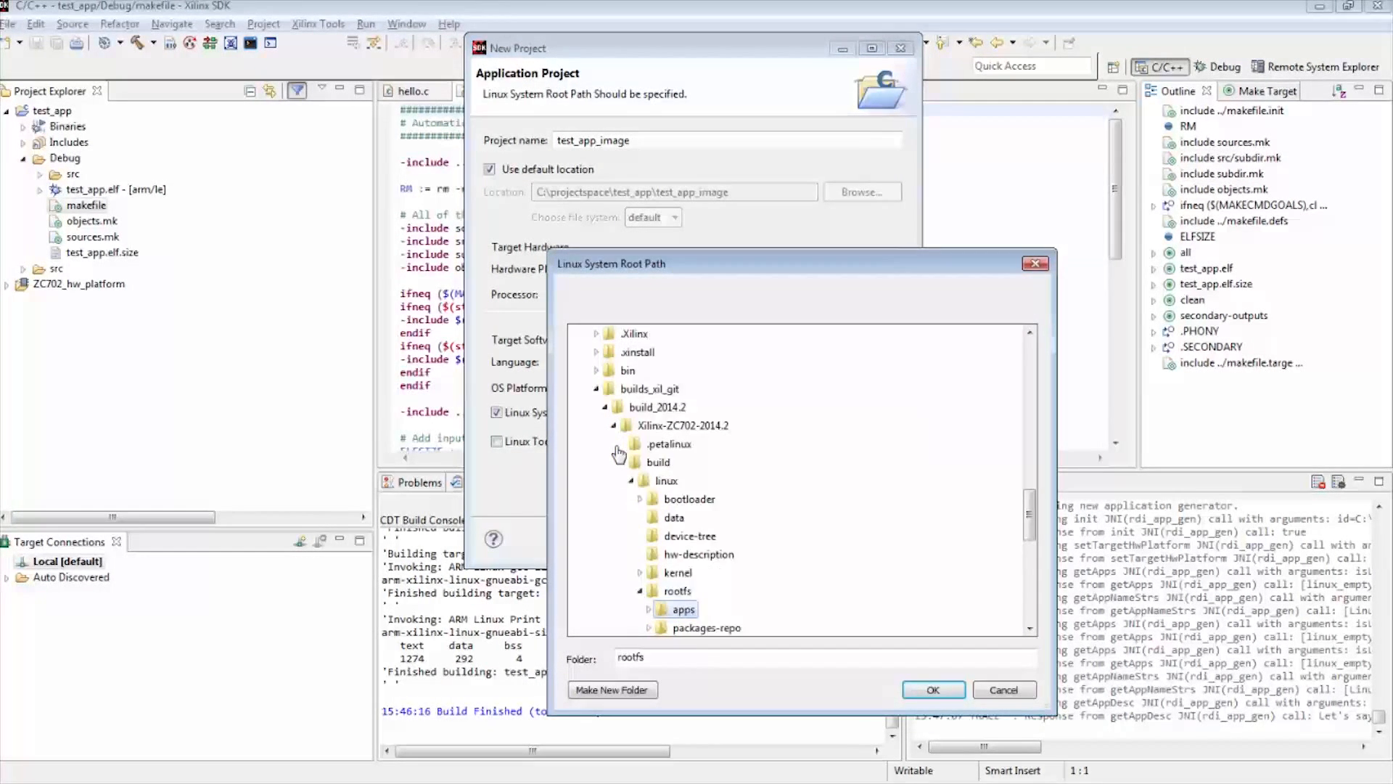
pyautogui.press('Return')
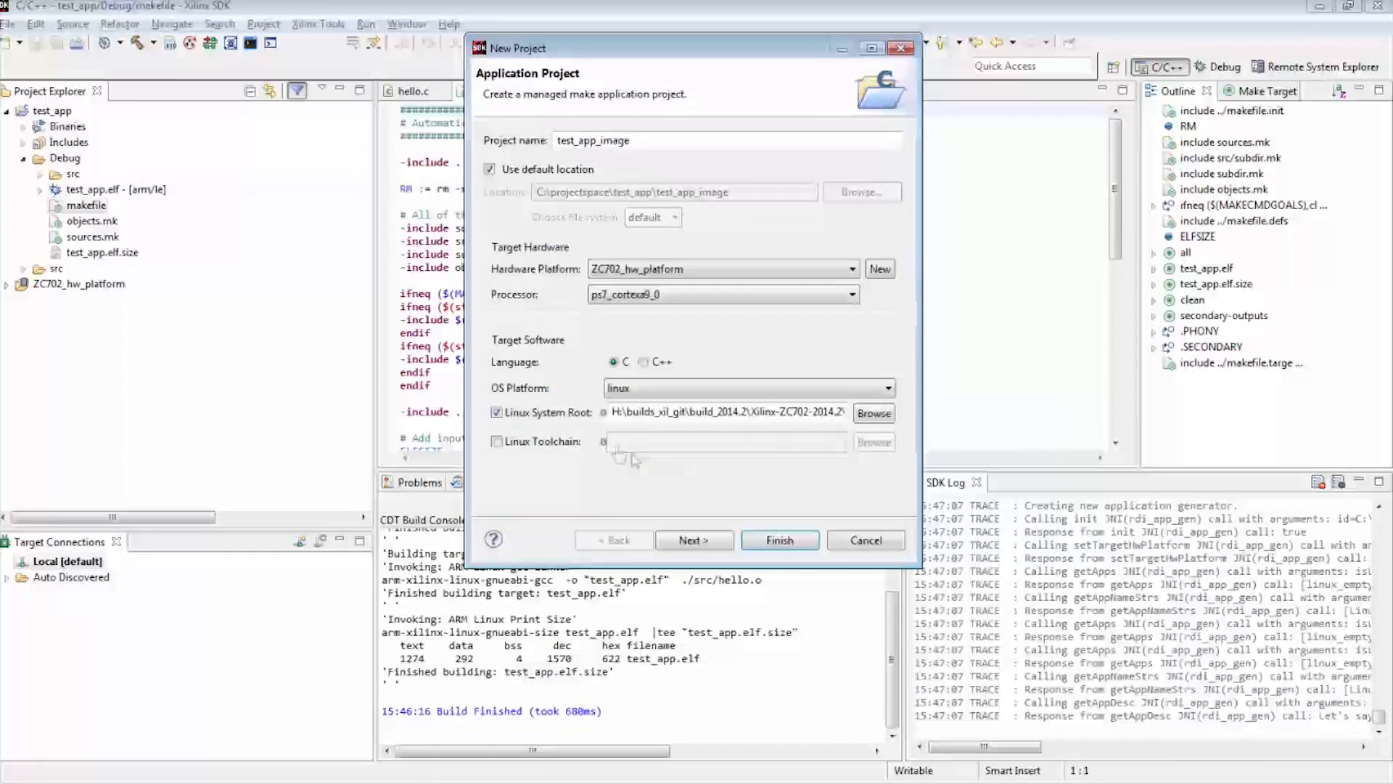
# Create the test_app_image project from the OpenCV Example Application template
pyautogui.click(685, 541)
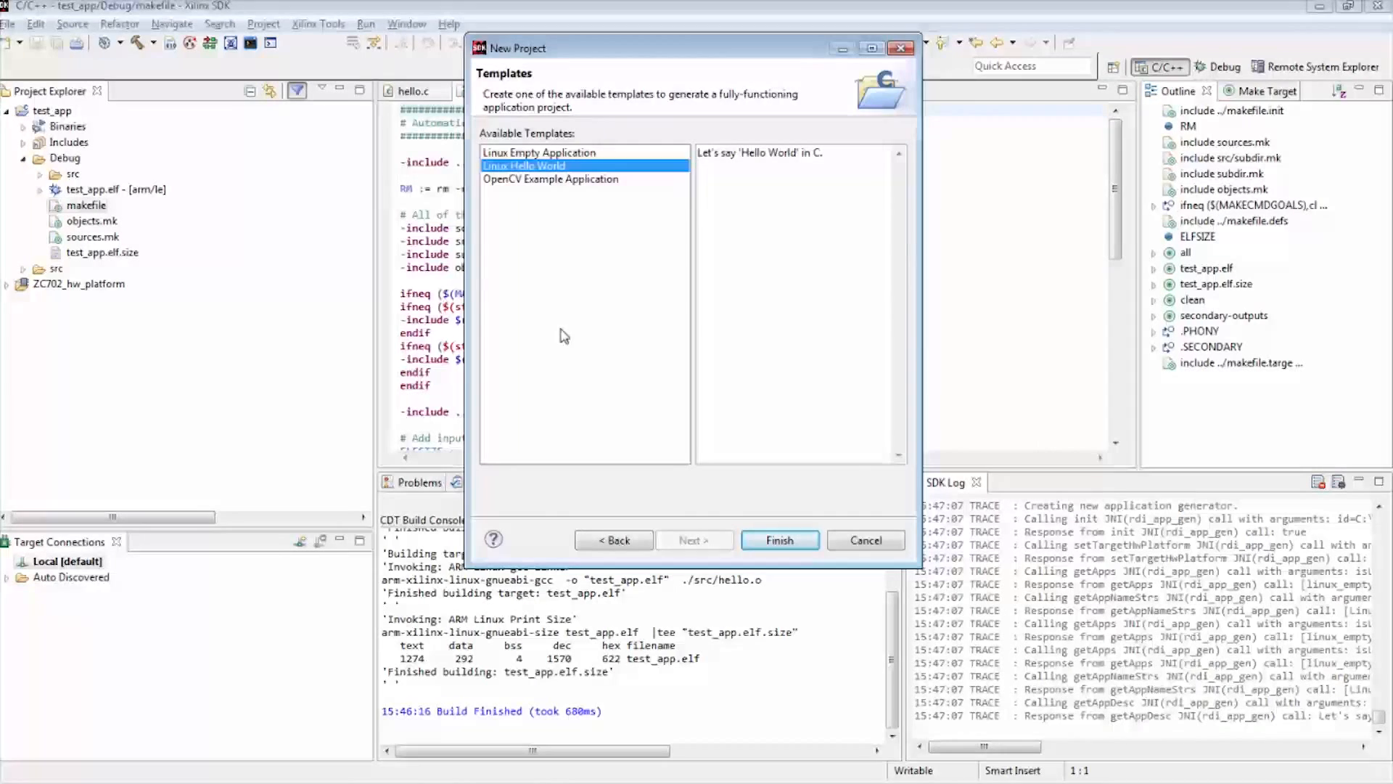
pyautogui.click(509, 180)
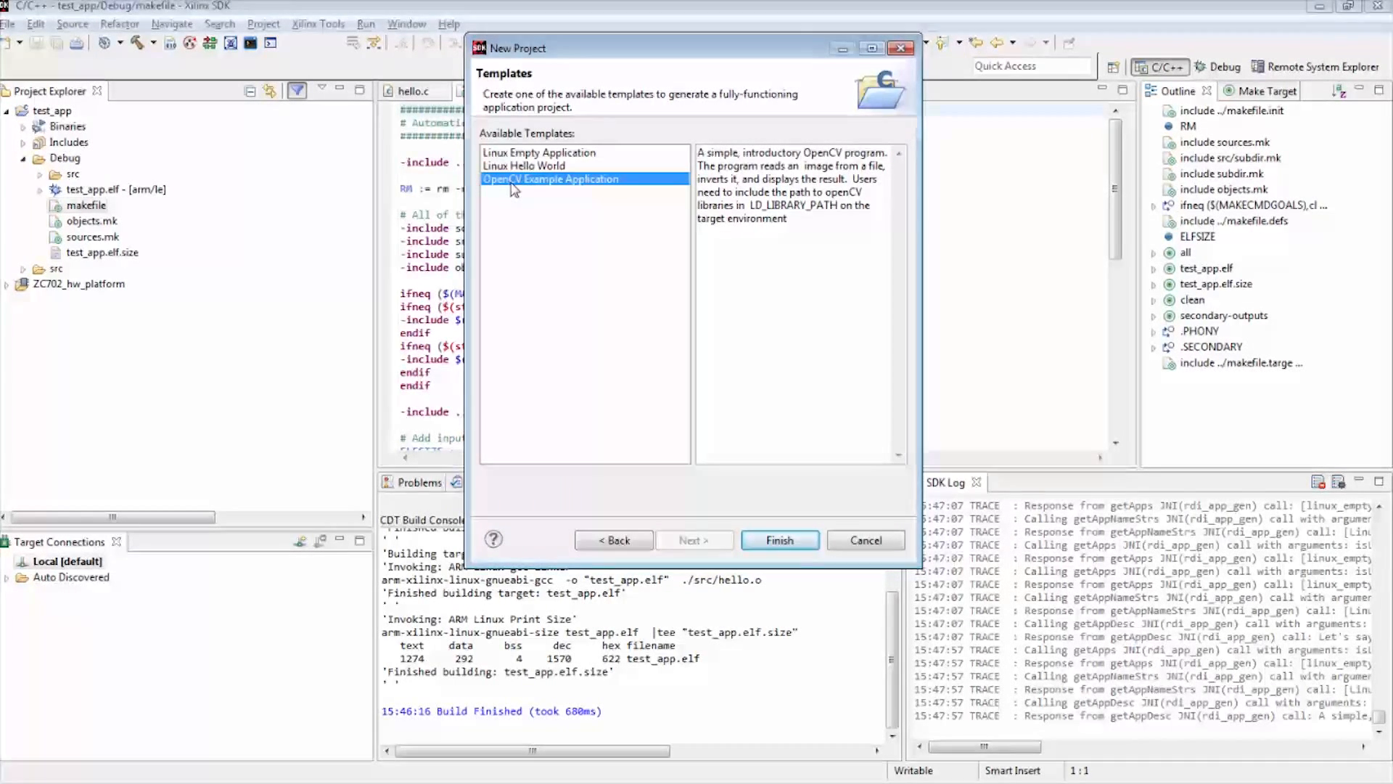
pyautogui.click(780, 540)
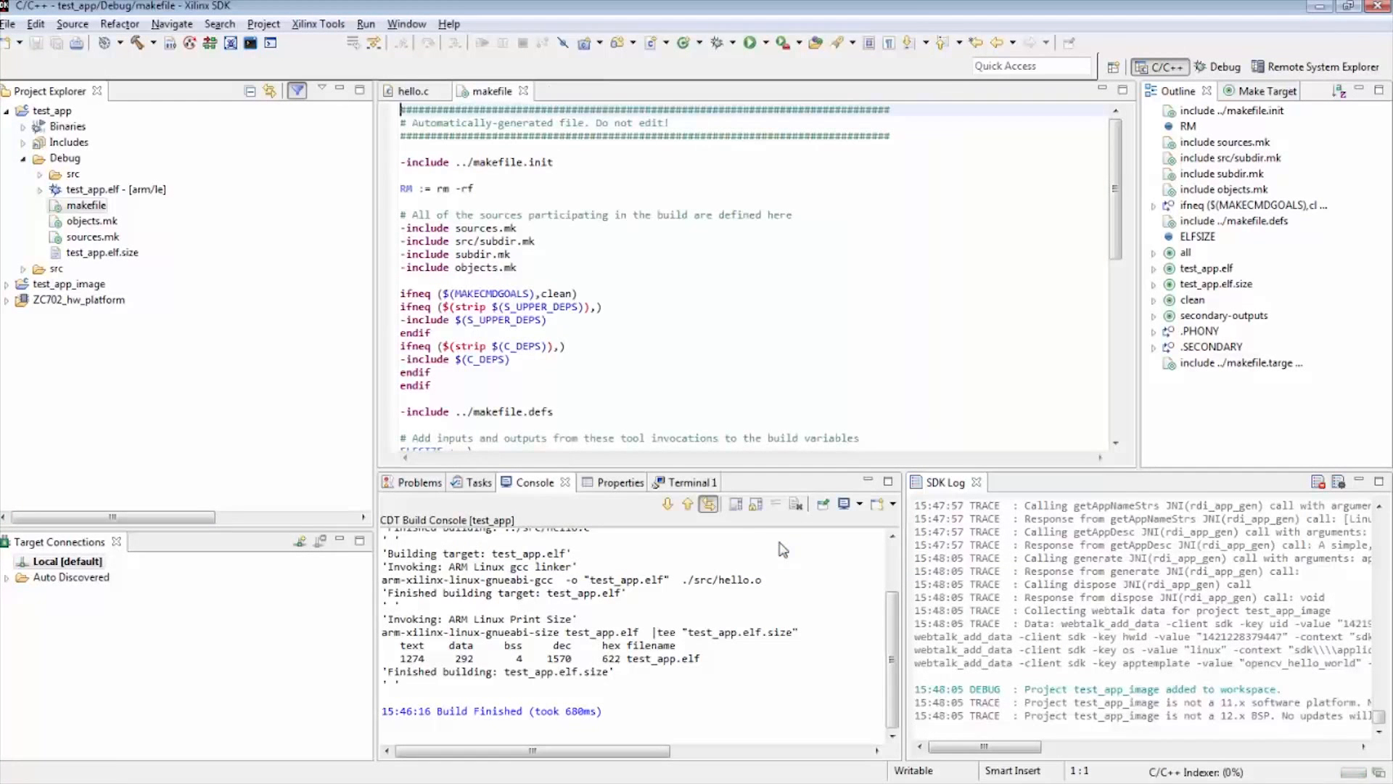
# Collapse test_app, show only the test_app_image project in the project tree, and expand its src folder
pyautogui.click(6, 112)
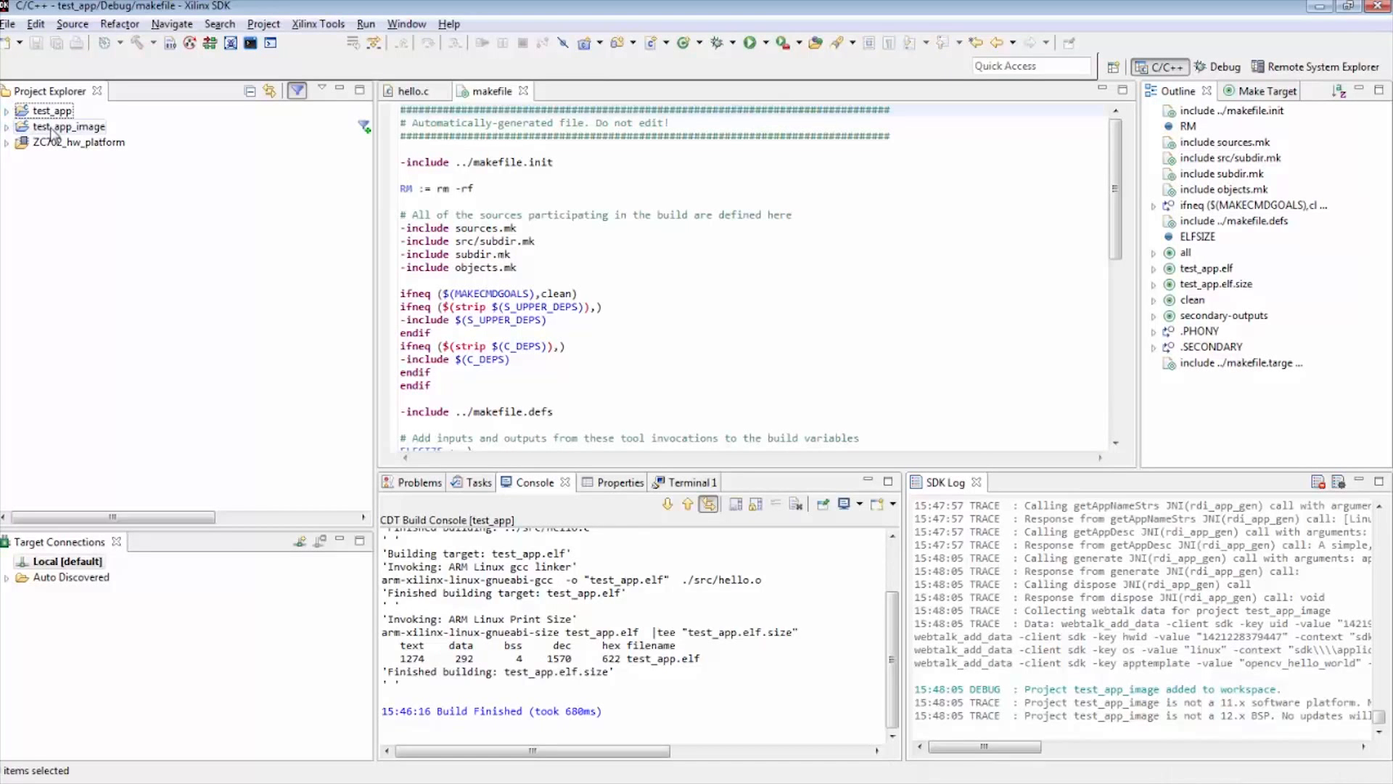
pyautogui.click(69, 127)
pyautogui.click(363, 129)
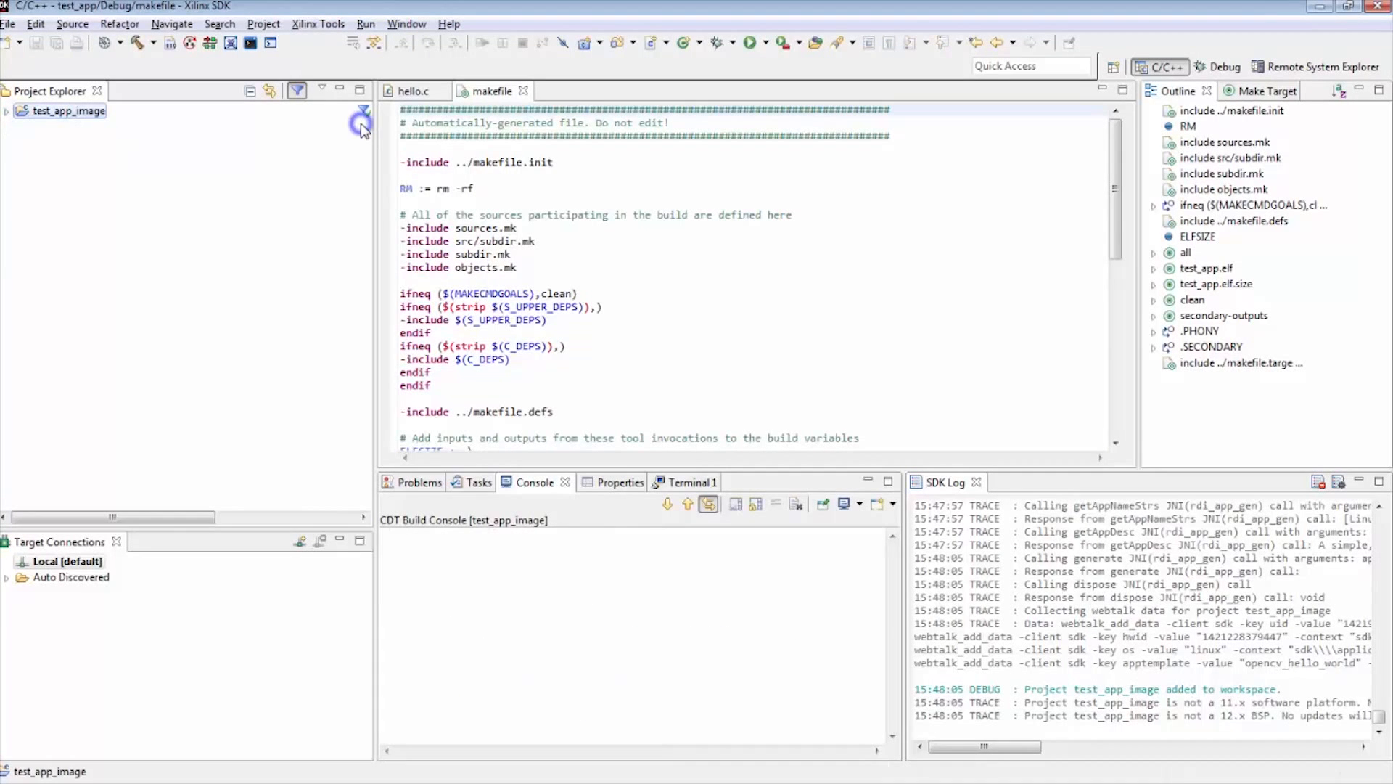
pyautogui.click(8, 111)
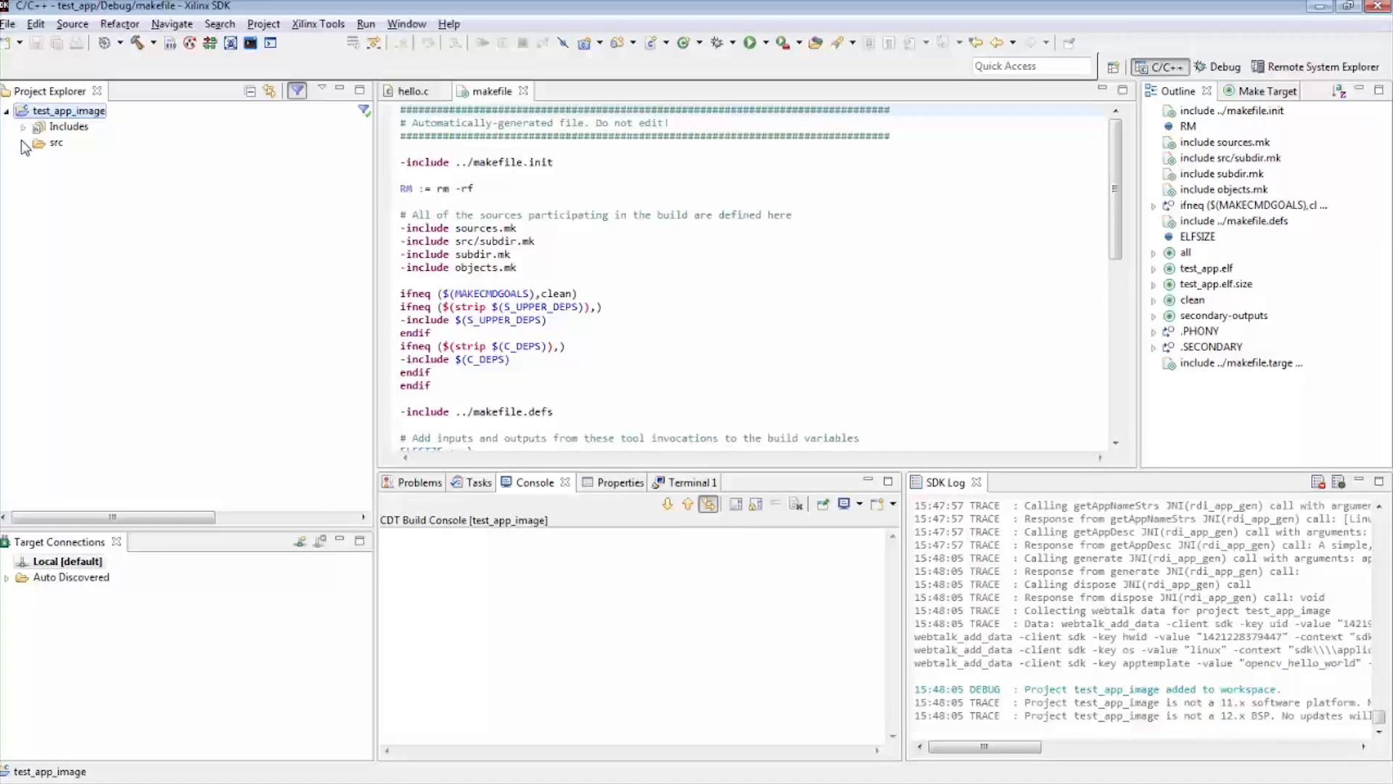
pyautogui.click(23, 143)
# Review the compiler include directories and the linker's libraries and search paths in test_app_image's C/C++ build settings
pyautogui.rightClick(63, 111)
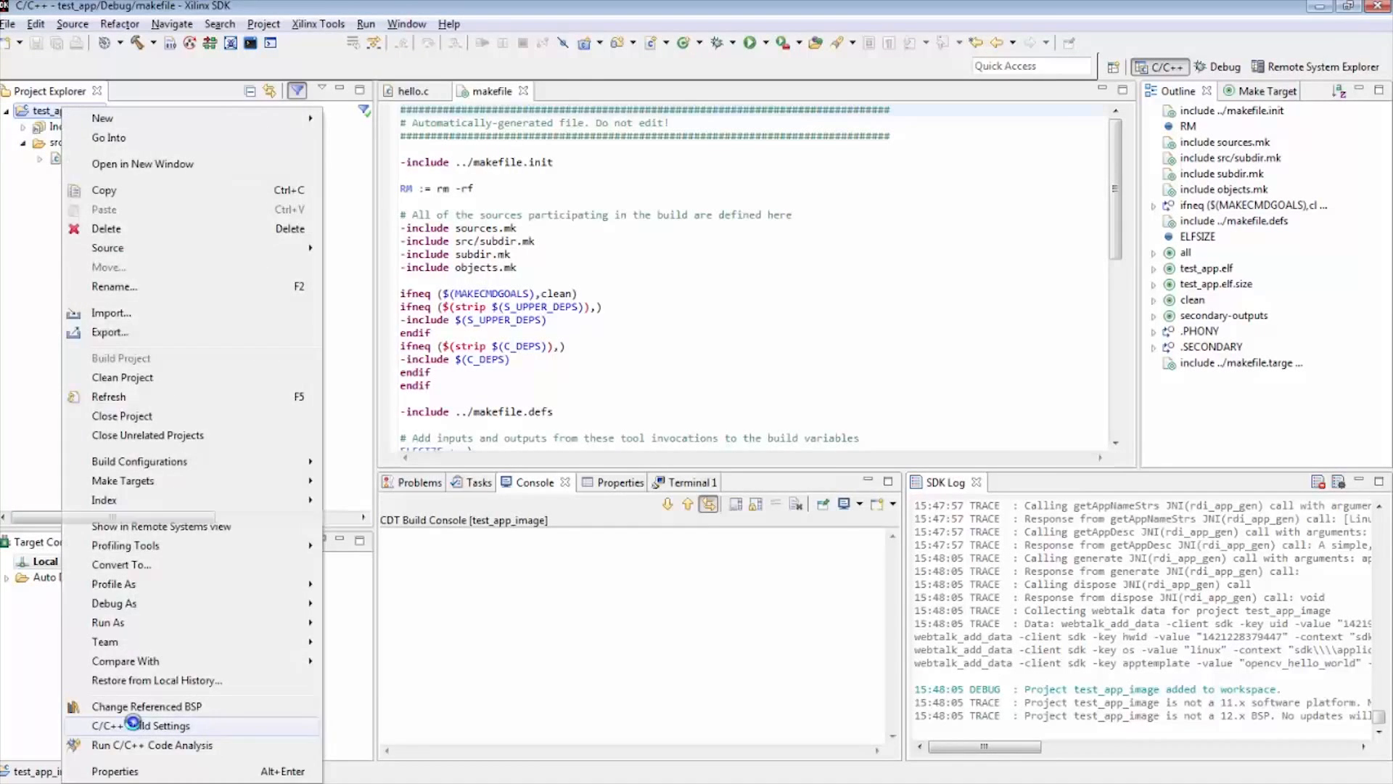
pyautogui.click(135, 725)
pyautogui.click(617, 296)
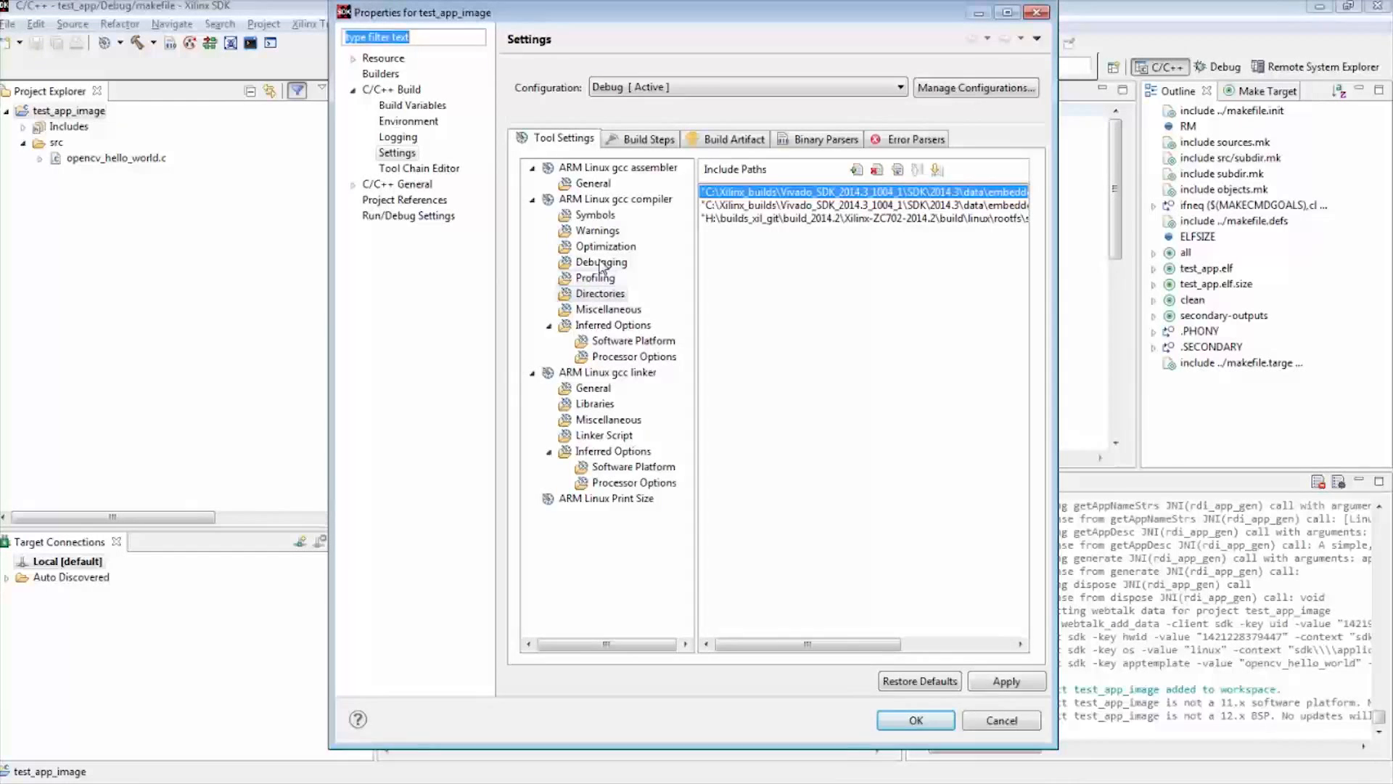
pyautogui.click(593, 295)
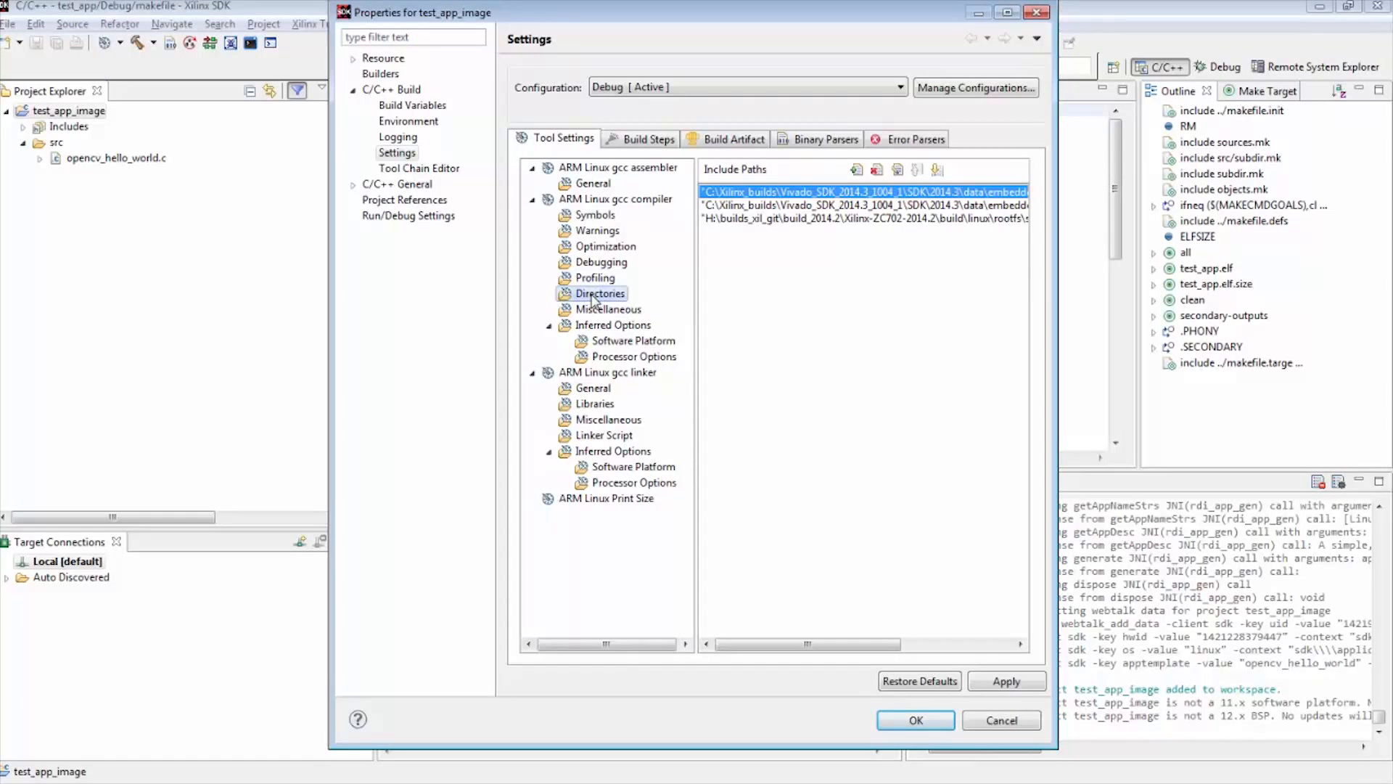
pyautogui.moveTo(1052, 286); pyautogui.dragTo(1233, 286)
pyautogui.click(634, 341)
pyautogui.click(589, 405)
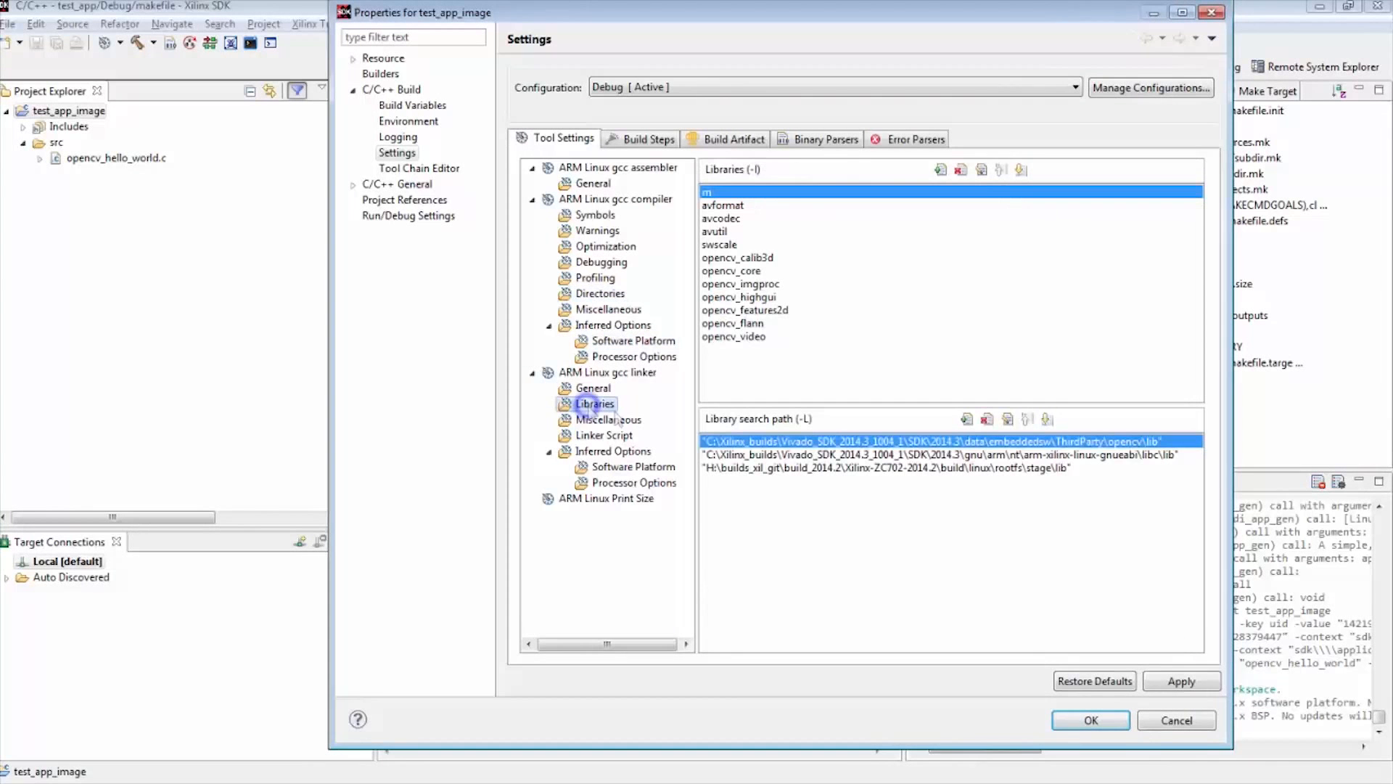
pyautogui.click(1107, 455)
pyautogui.click(1048, 442)
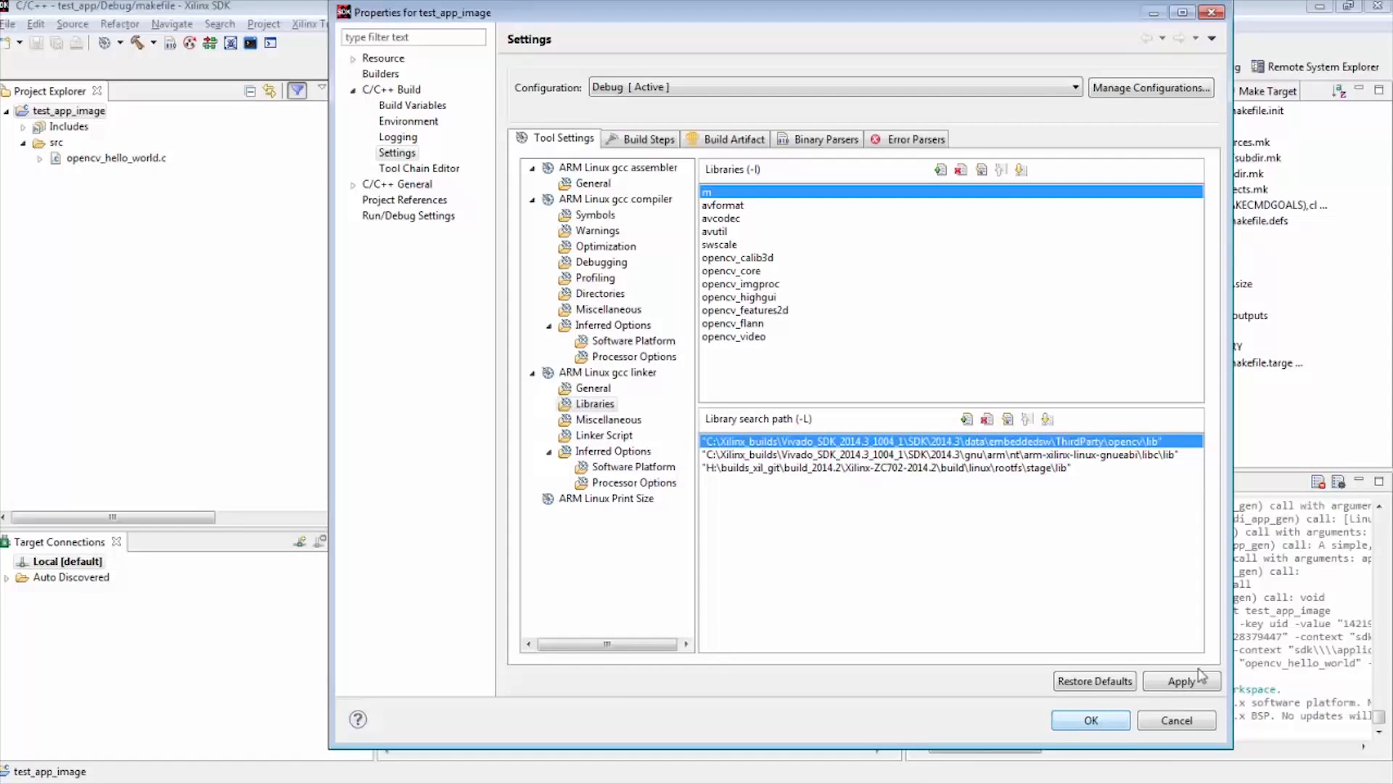
pyautogui.click(1182, 686)
pyautogui.click(1092, 720)
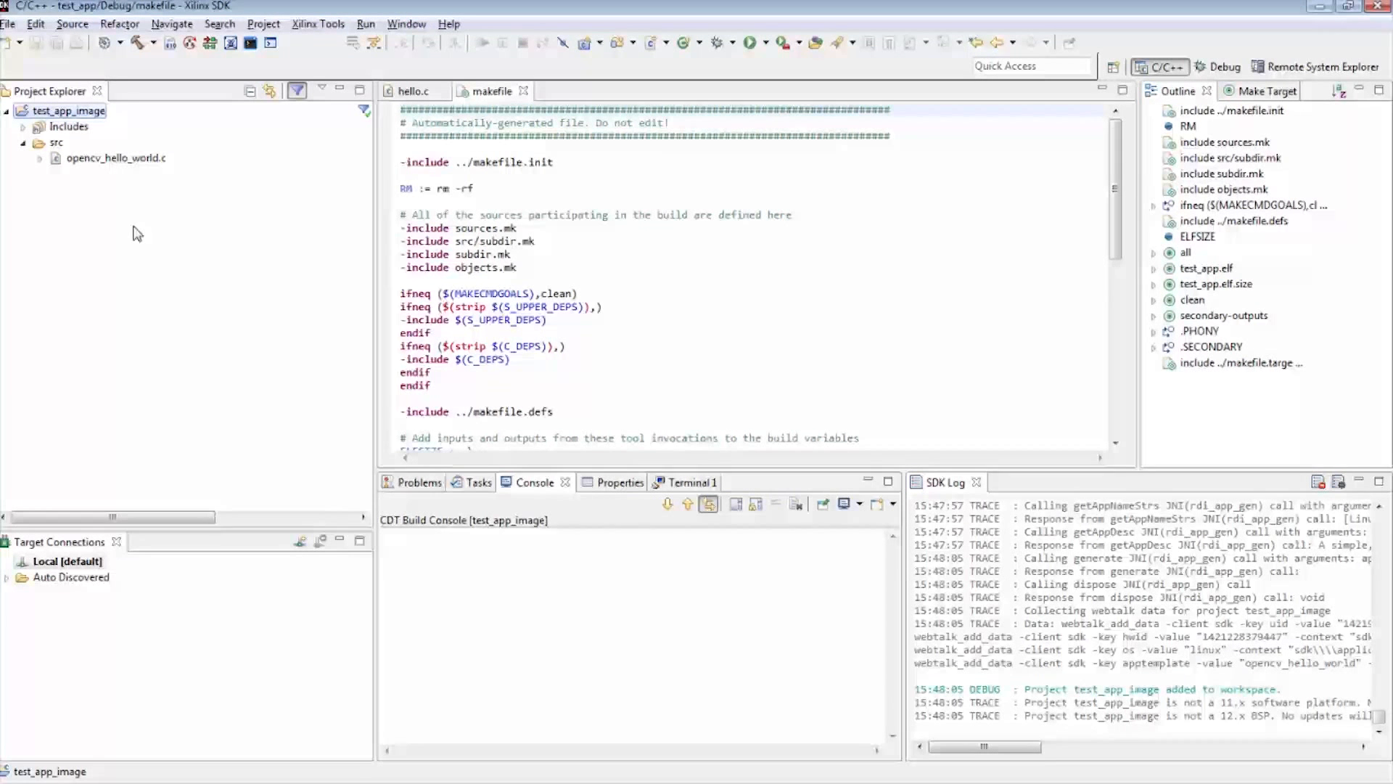
# Build the test_app_image project and open the makefile generated in its Debug folder
pyautogui.keyDown('ctrl'); pyautogui.click(71, 125); pyautogui.keyUp('ctrl')
pyautogui.click(263, 23)
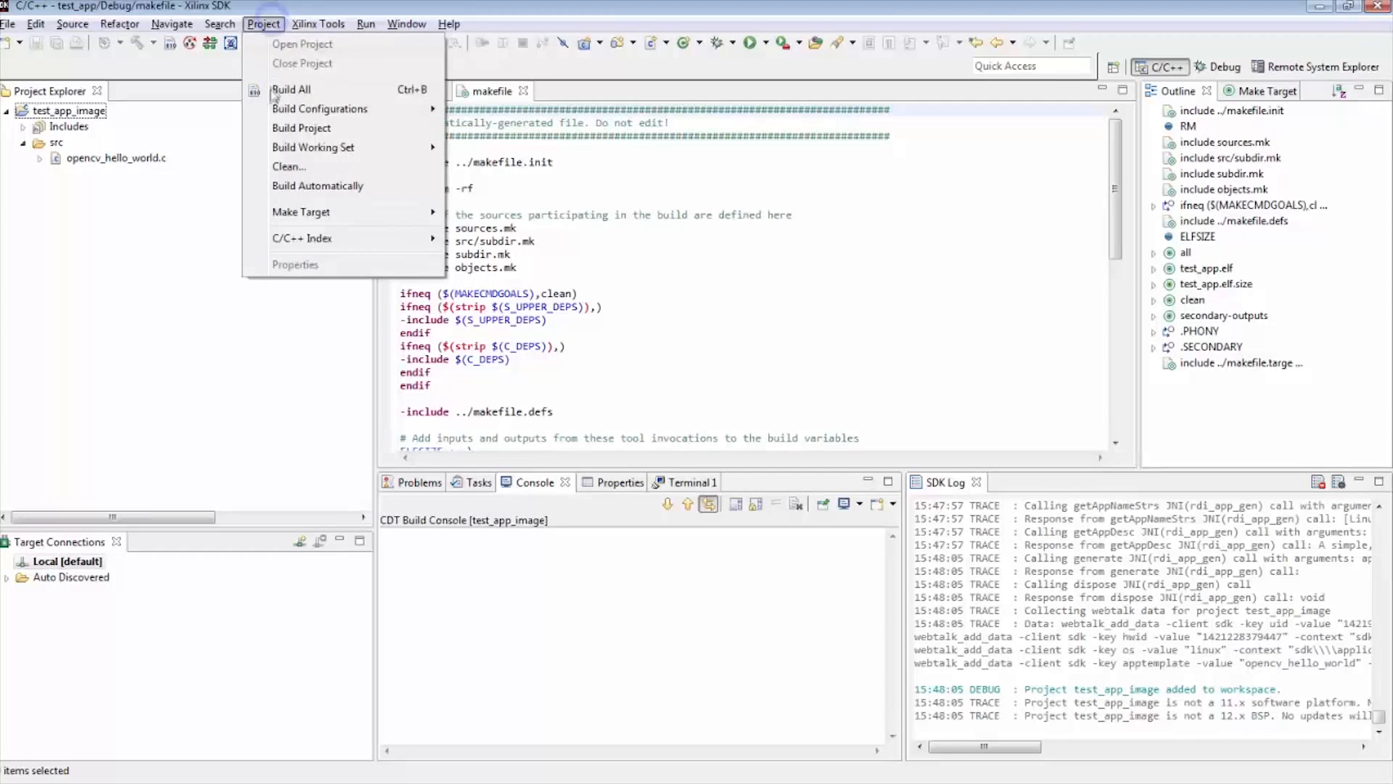
pyautogui.click(275, 129)
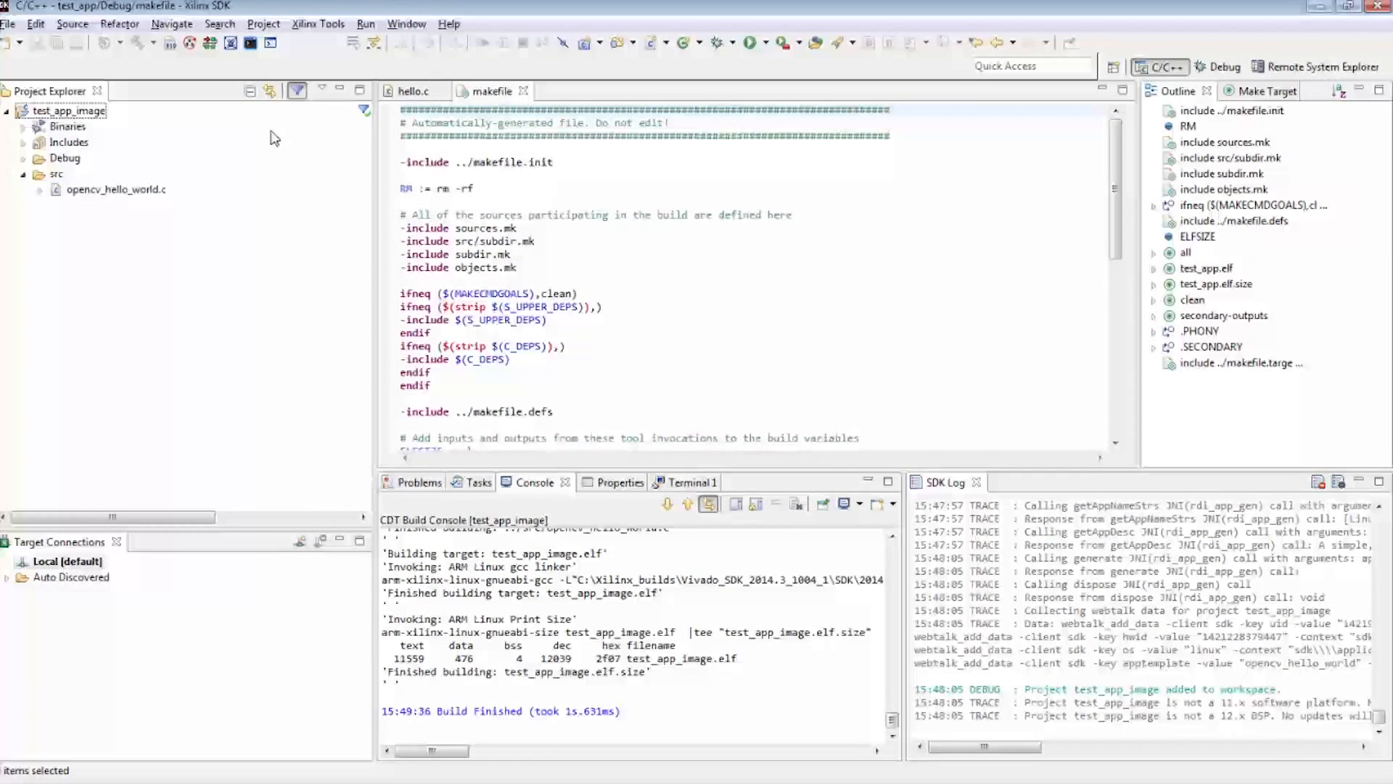
pyautogui.click(23, 158)
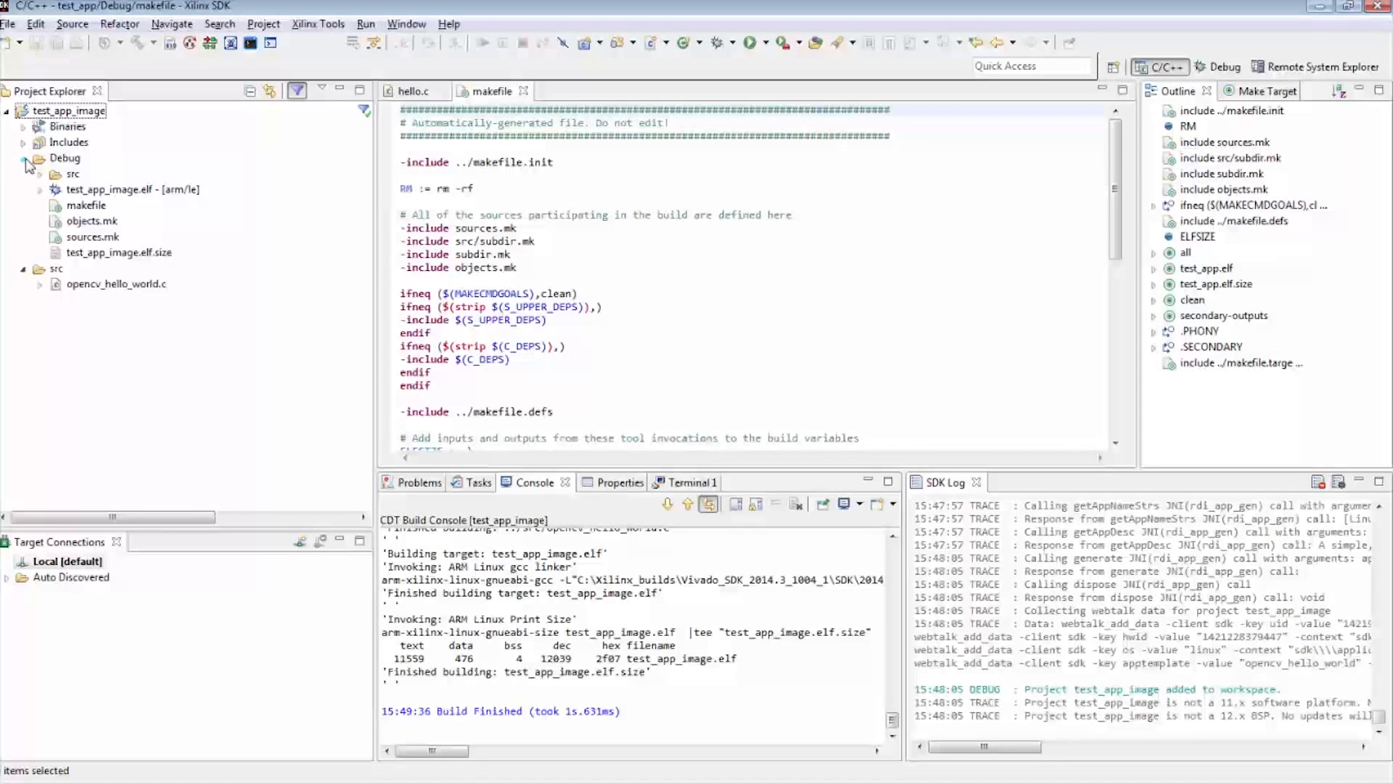
pyautogui.click(67, 208)
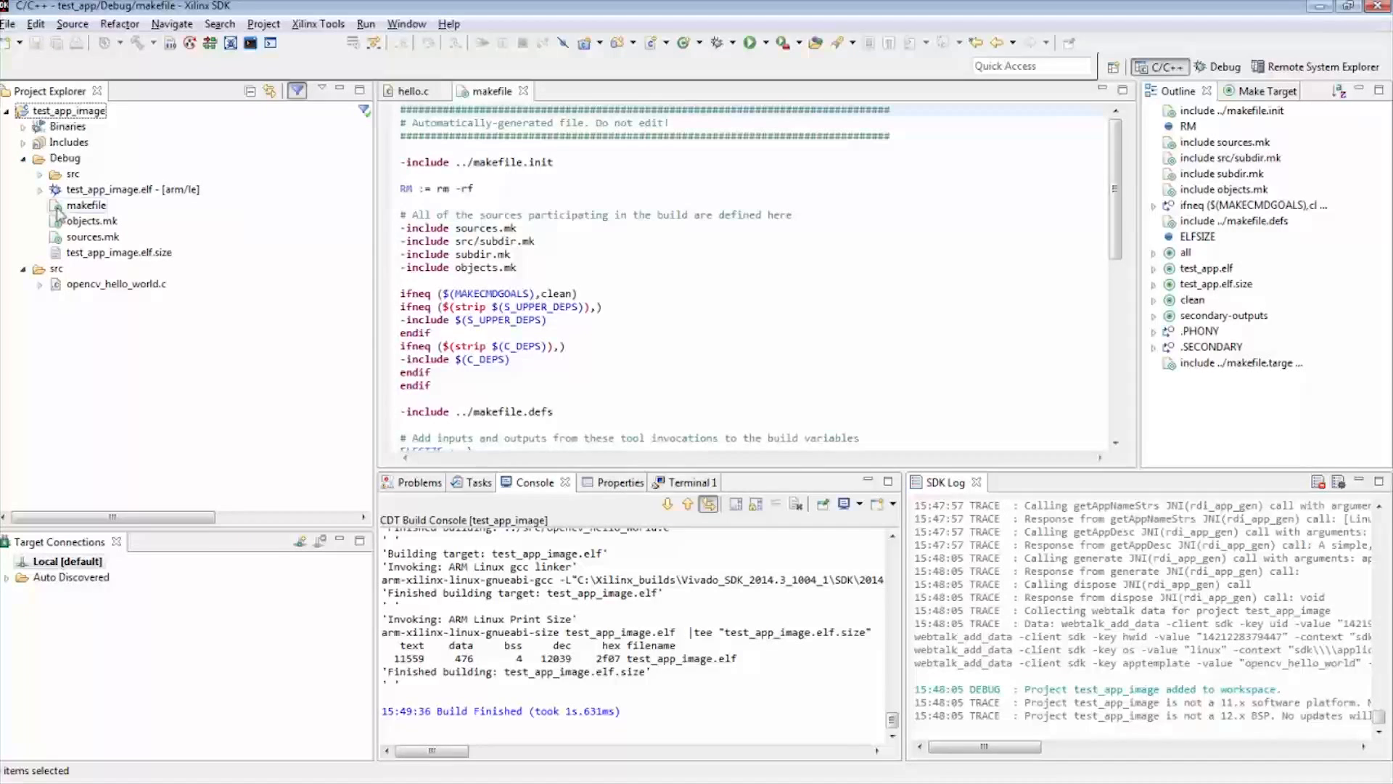
pyautogui.doubleClick(73, 205)
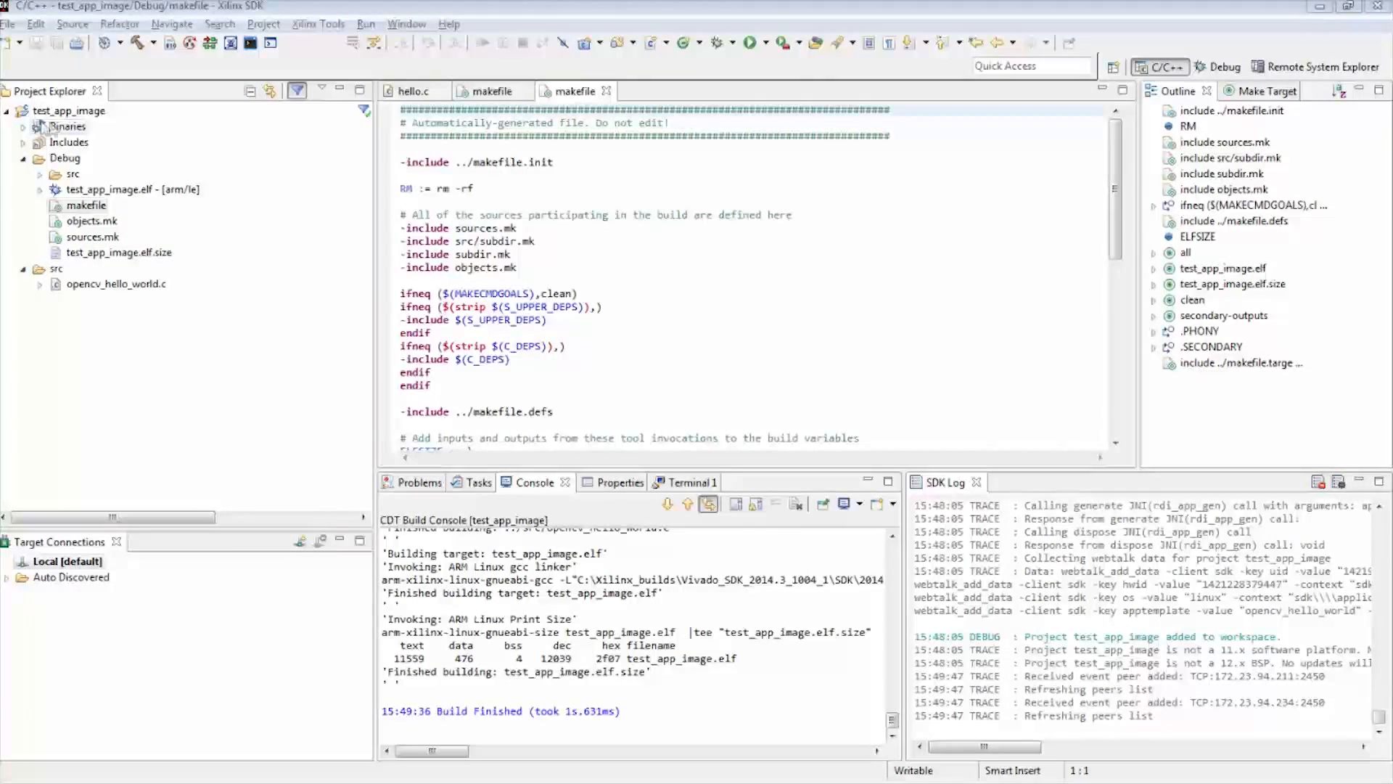
# Create a Remote ARM Linux Application run configuration for the test_app_image project
pyautogui.rightClick(75, 111)
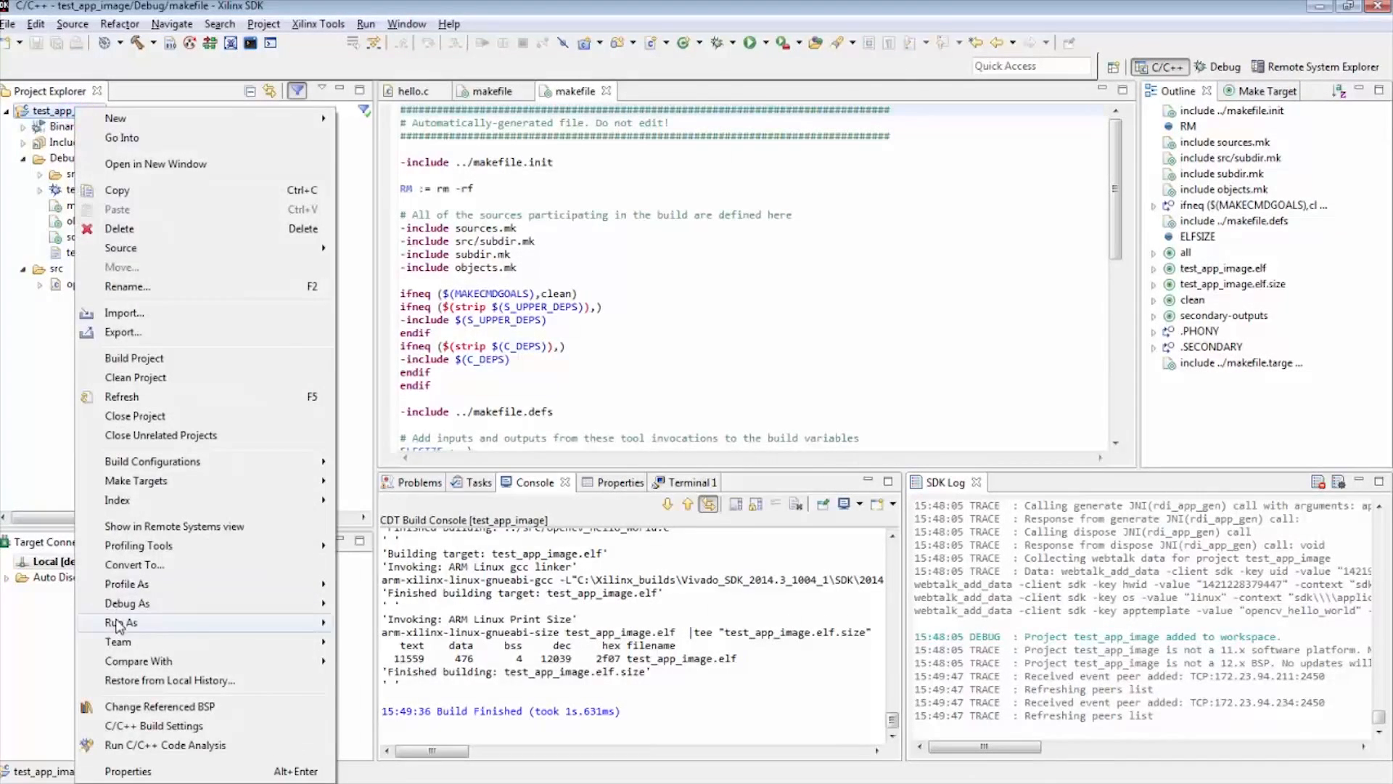
pyautogui.moveTo(116, 626)
pyautogui.click(414, 688)
pyautogui.doubleClick(323, 188)
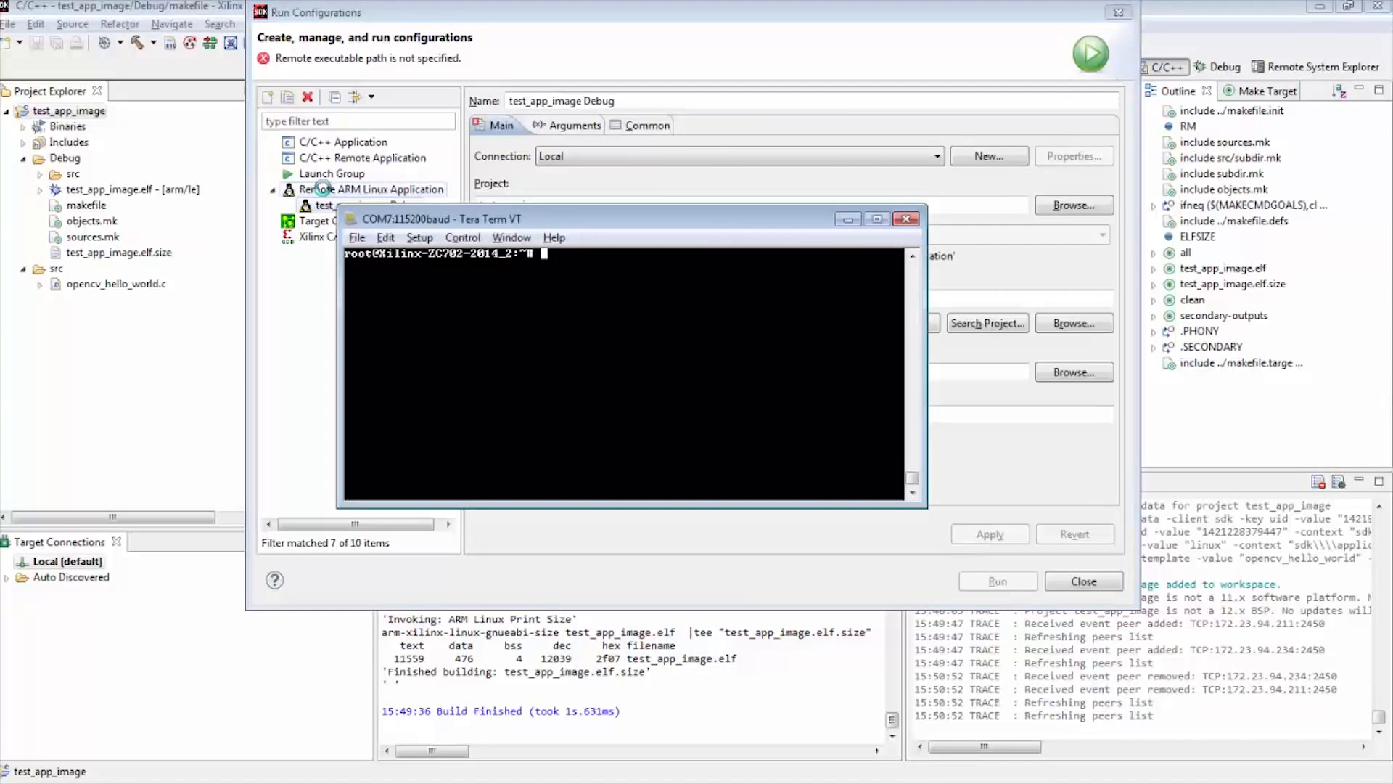
# Query the board's network interfaces with ifconfig in the Tera Term serial console
pyautogui.press('Return')
pyautogui.press('Return')
pyautogui.press('Return')
pyautogui.write('ifconfig')
pyautogui.press('Return')
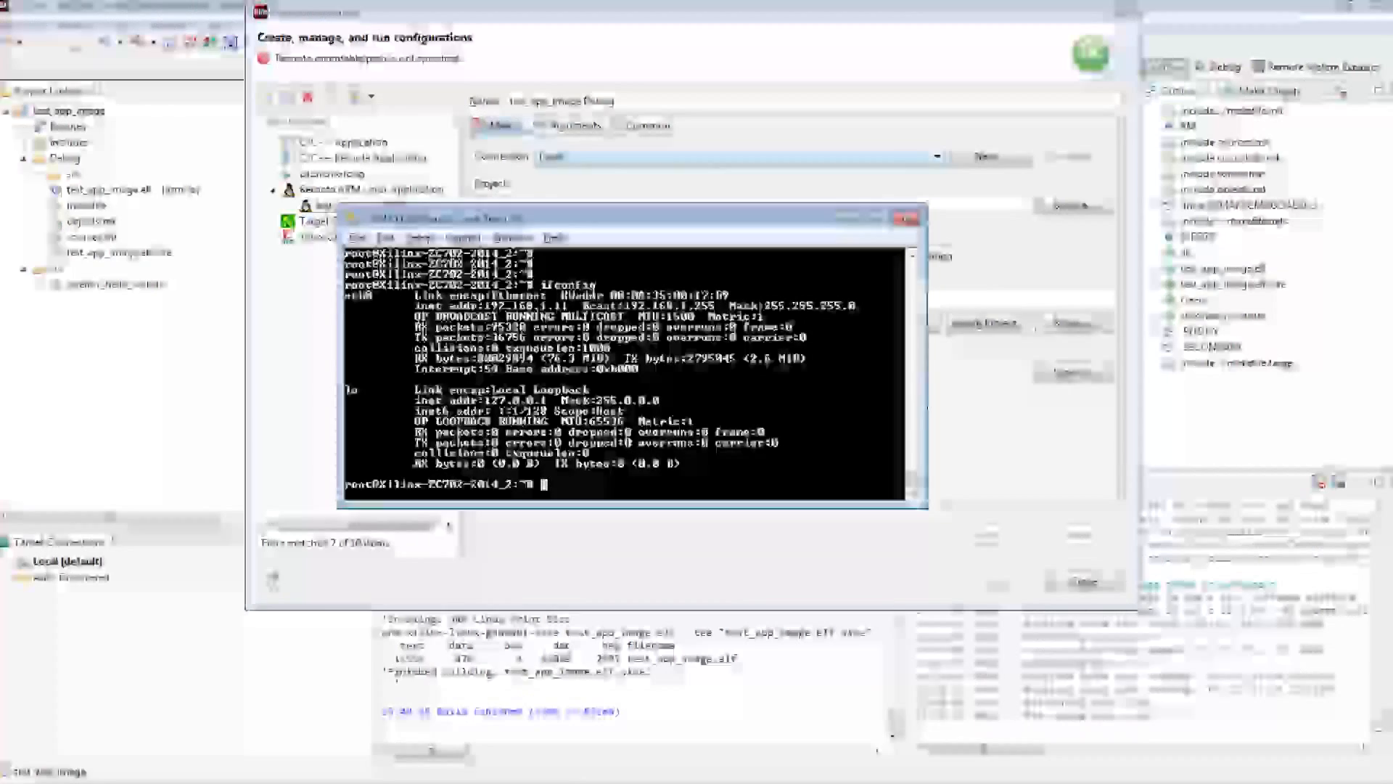
# Create an SSH Only connection named test to host 192.168.1.11 for the run configuration
pyautogui.click(975, 158)
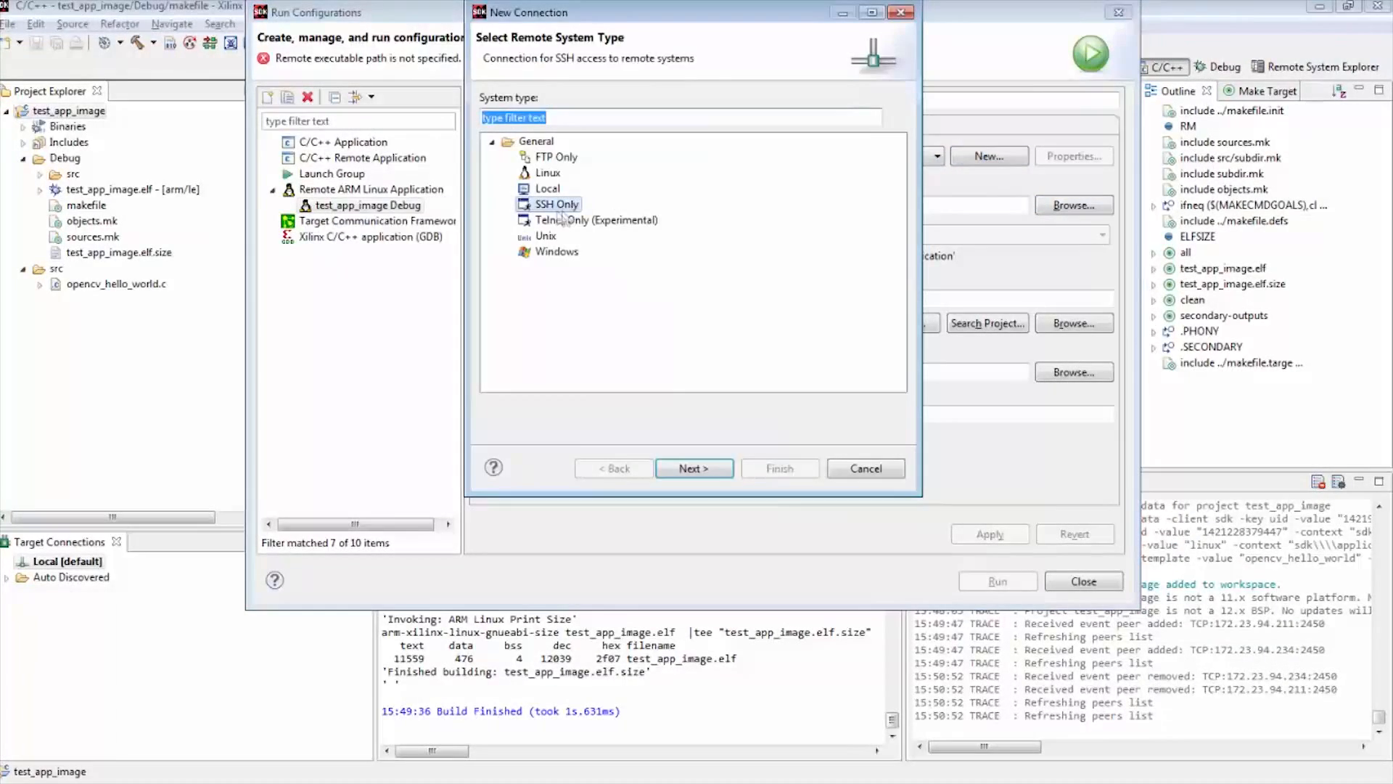
pyautogui.doubleClick(556, 205)
pyautogui.click(680, 171)
pyautogui.write('test')
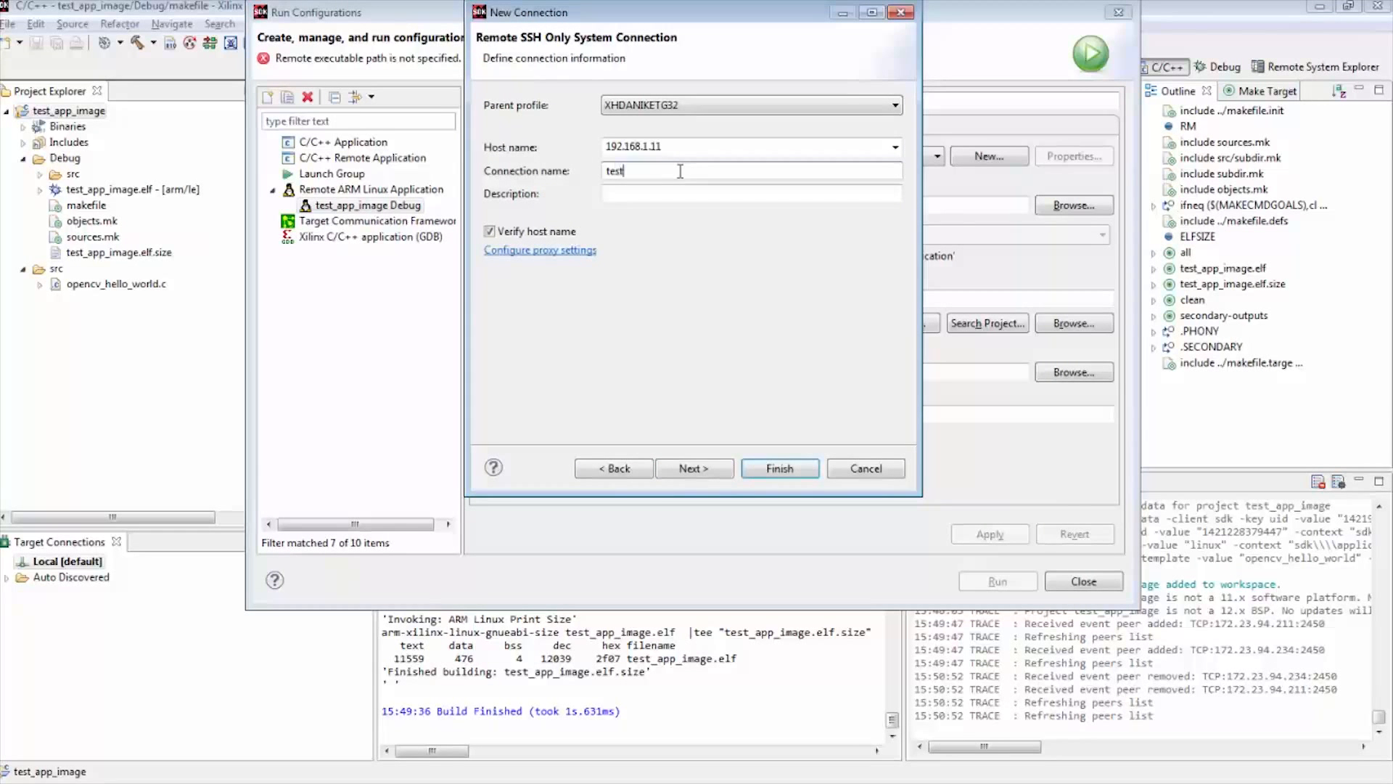
pyautogui.press('Tab')
pyautogui.click(692, 468)
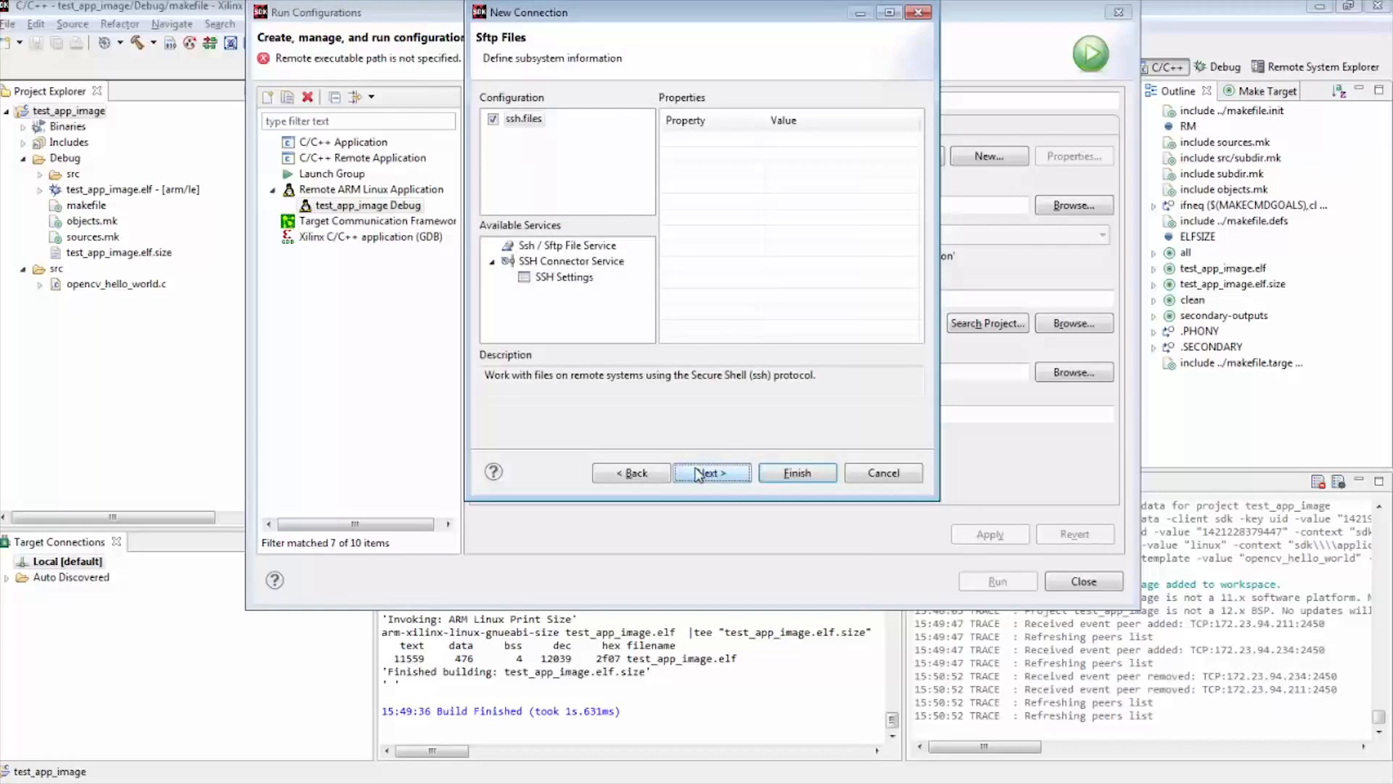
pyautogui.click(797, 472)
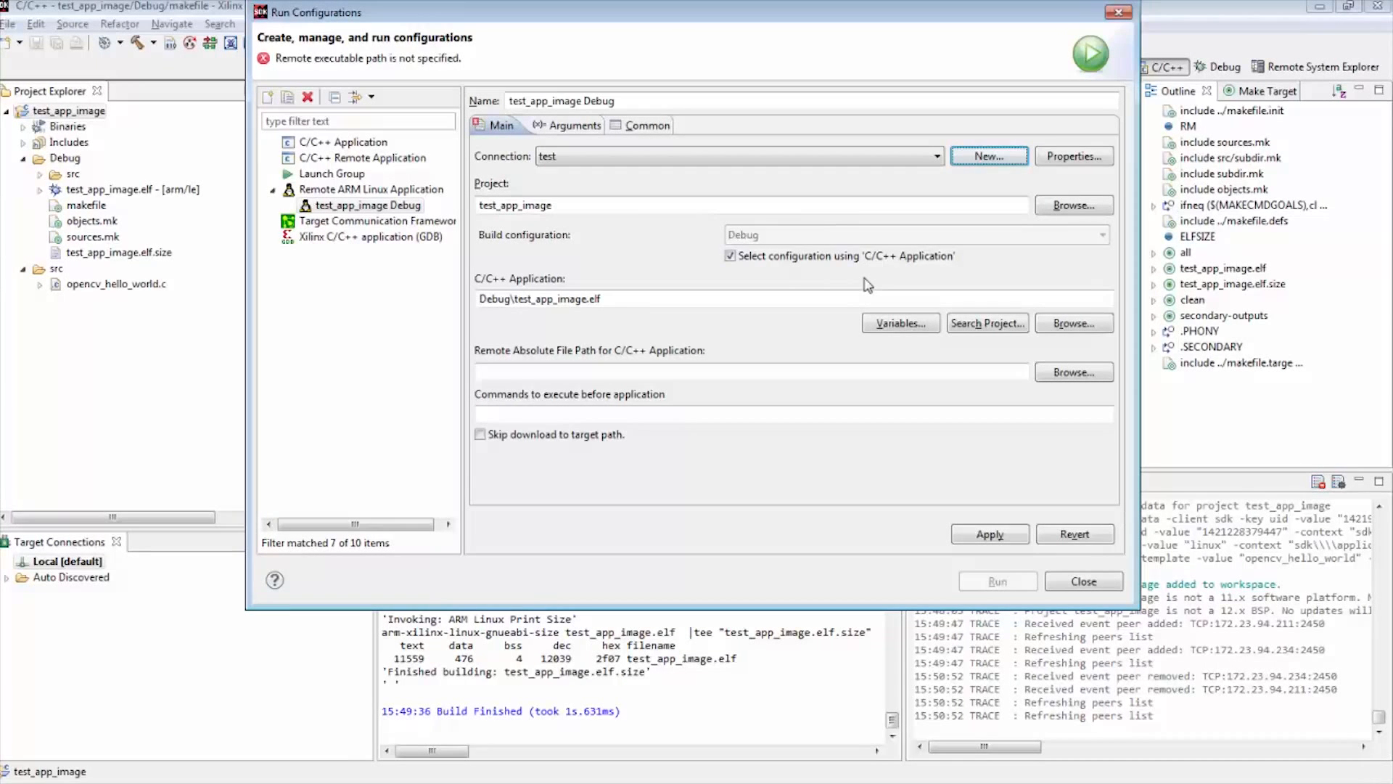
# Set the remote absolute file path for the application to /tmp/test_app.elf
pyautogui.click(674, 370)
pyautogui.write('/')
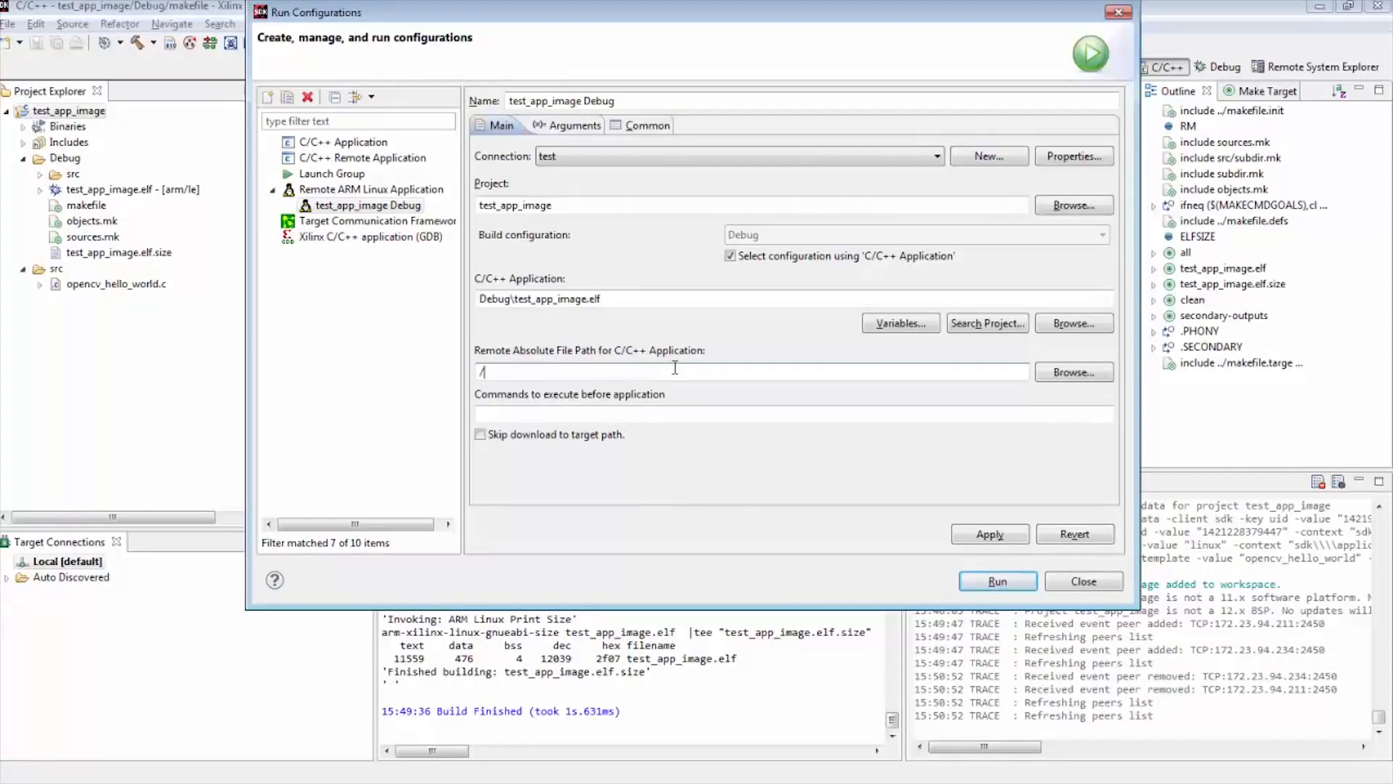
pyautogui.write('tmp/test_app.elf')
pyautogui.press('Tab')
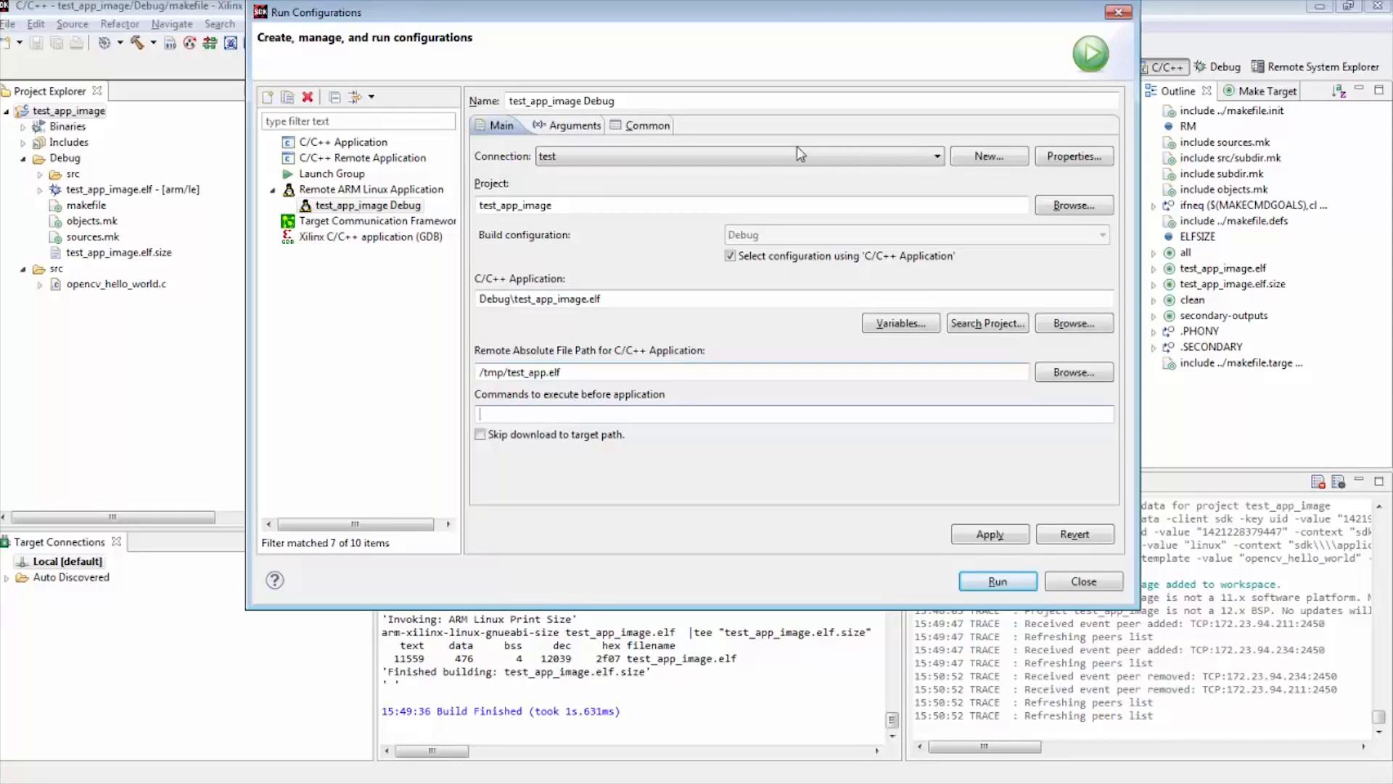
# Add image.jpg as the program argument of the run configuration
pyautogui.click(547, 125)
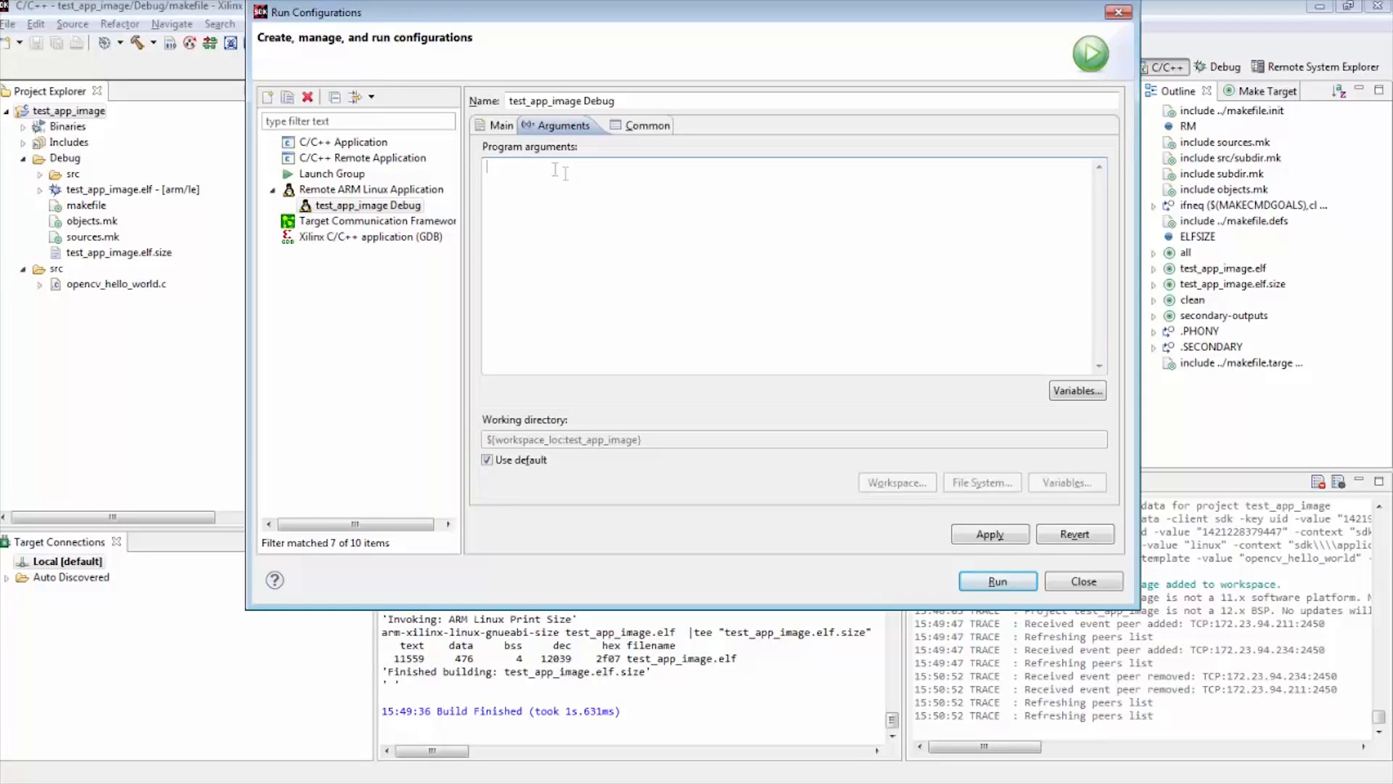
pyautogui.click(563, 203)
pyautogui.write('image.jpg')
# Set cd /tmp as the command to execute before the application and apply the run configuration
pyautogui.click(500, 125)
pyautogui.click(561, 413)
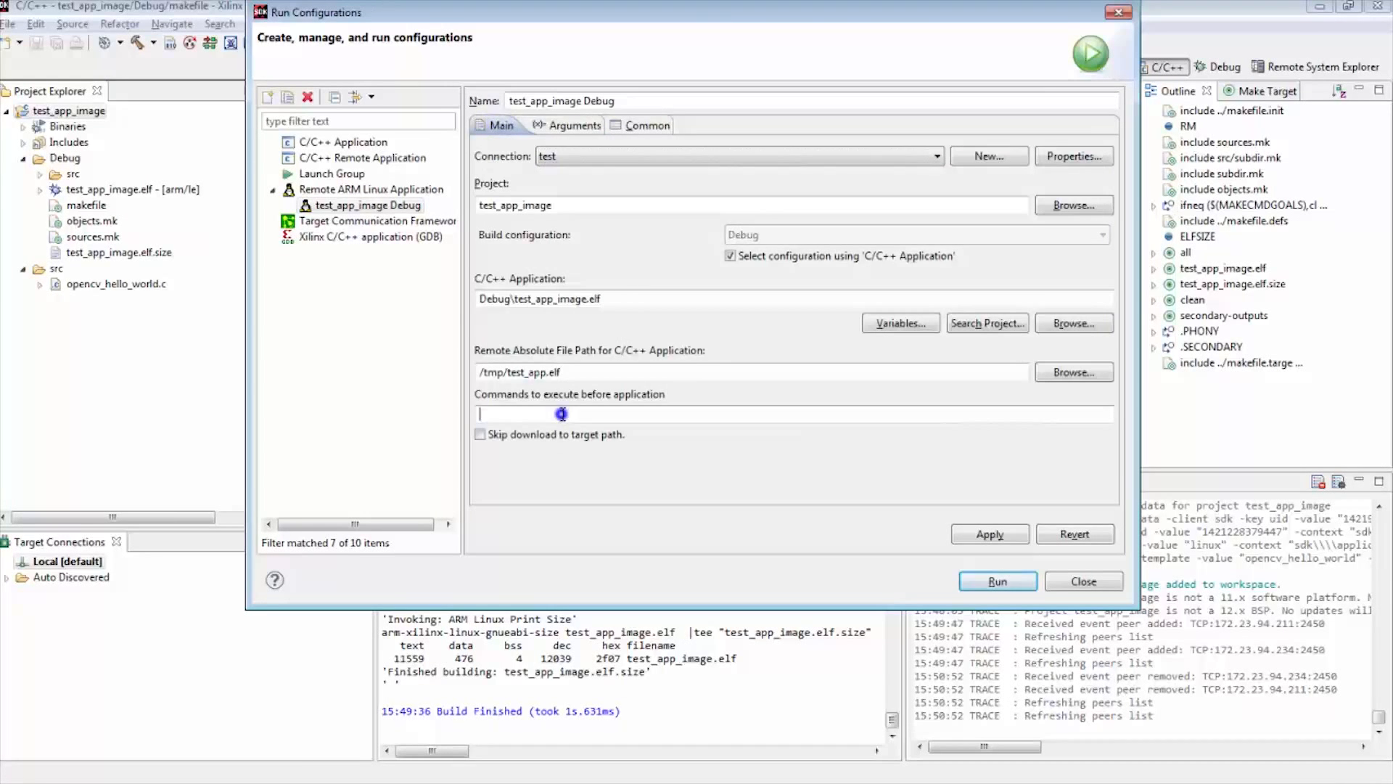
pyautogui.write('cd /tmp')
pyautogui.click(975, 534)
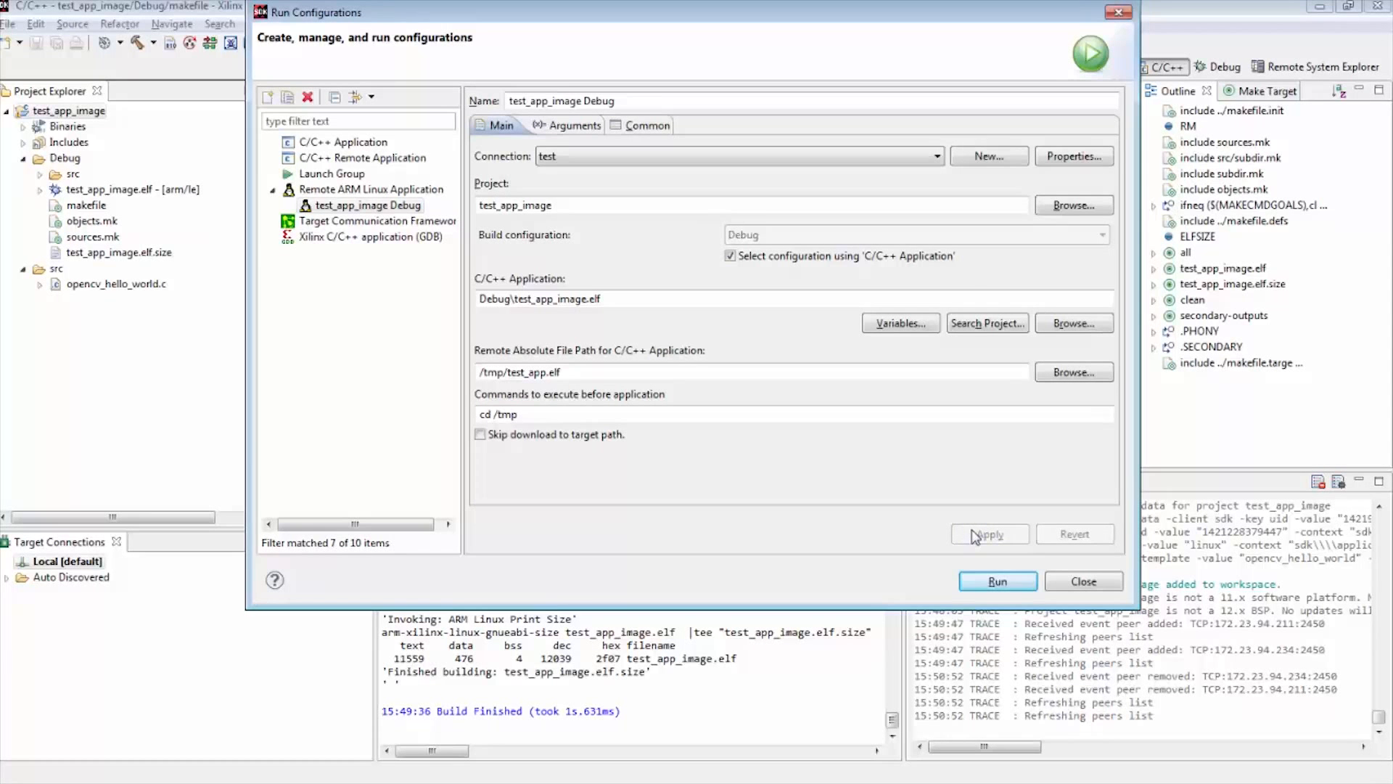
# Run the application on the board, entering the SSH login password and accepting the host's authenticity
pyautogui.click(979, 588)
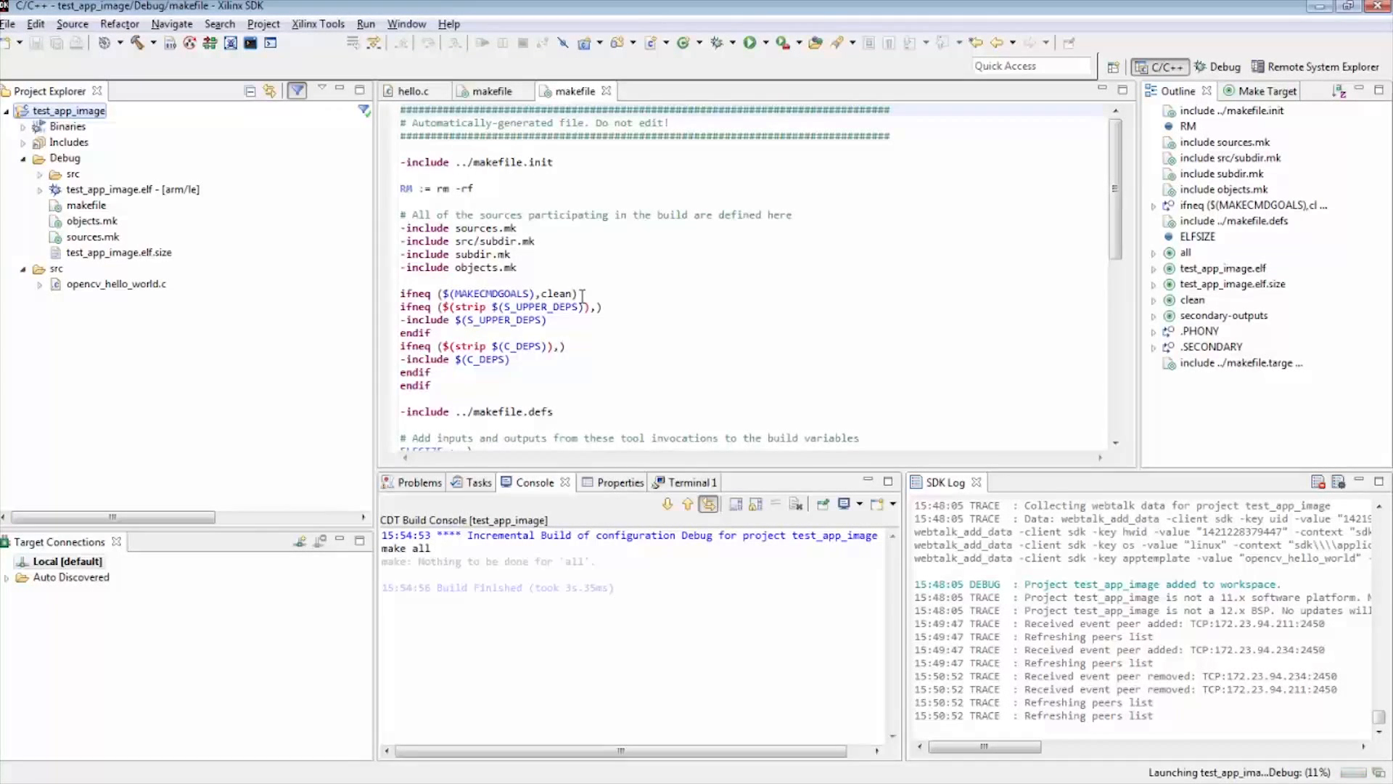
pyautogui.write('****')
pyautogui.click(681, 393)
pyautogui.click(685, 451)
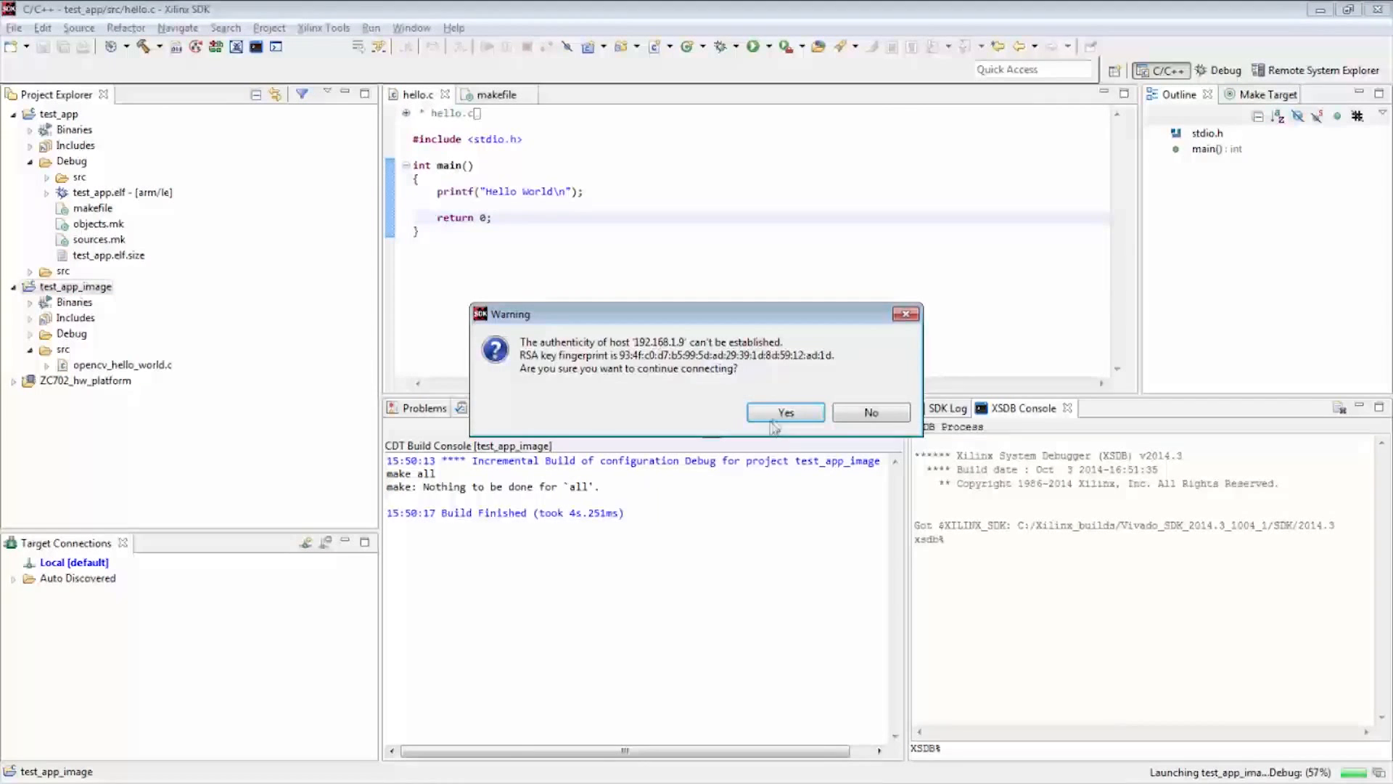
pyautogui.click(780, 411)
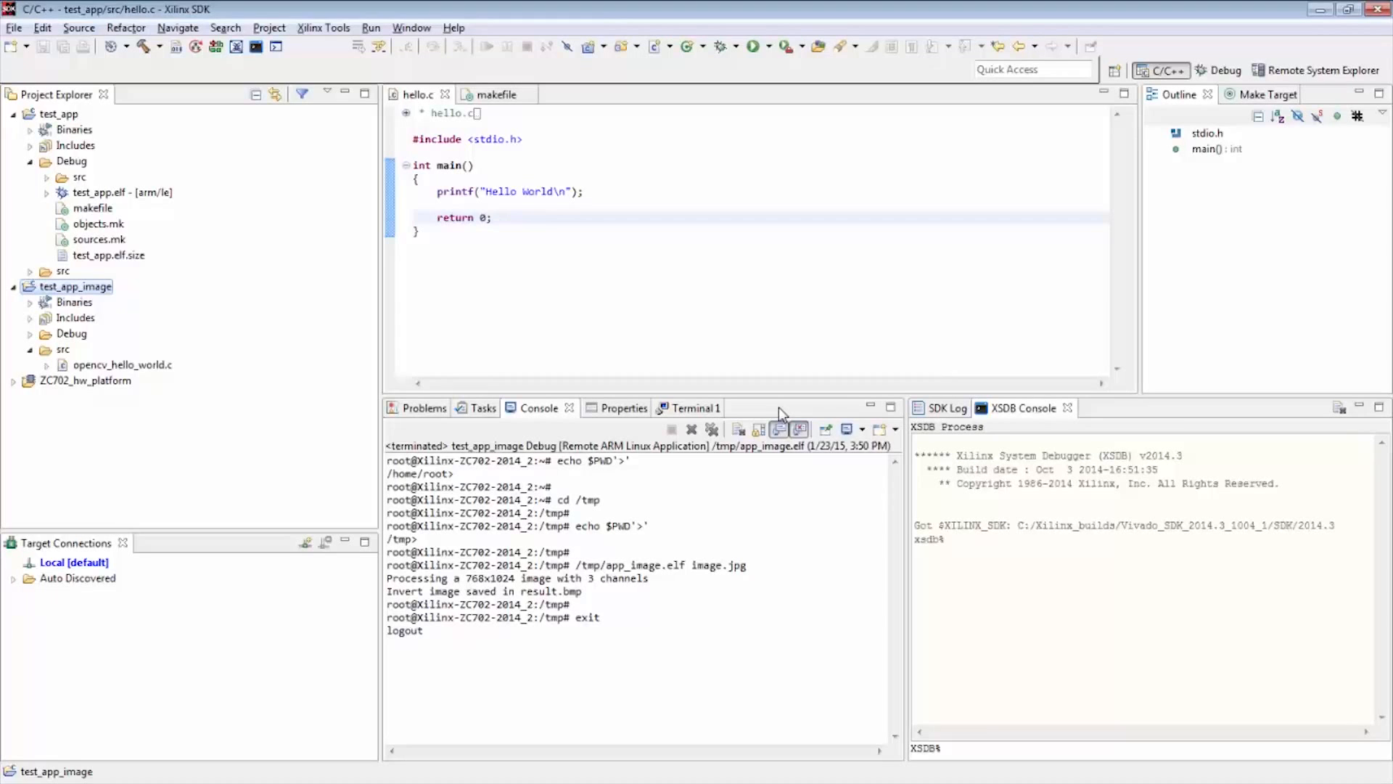
# Check the run output, then list /tmp in the Tera Term console and examine app_image.elf, image.jpg and result.bmp
pyautogui.moveTo(521, 591); pyautogui.dragTo(584, 589)
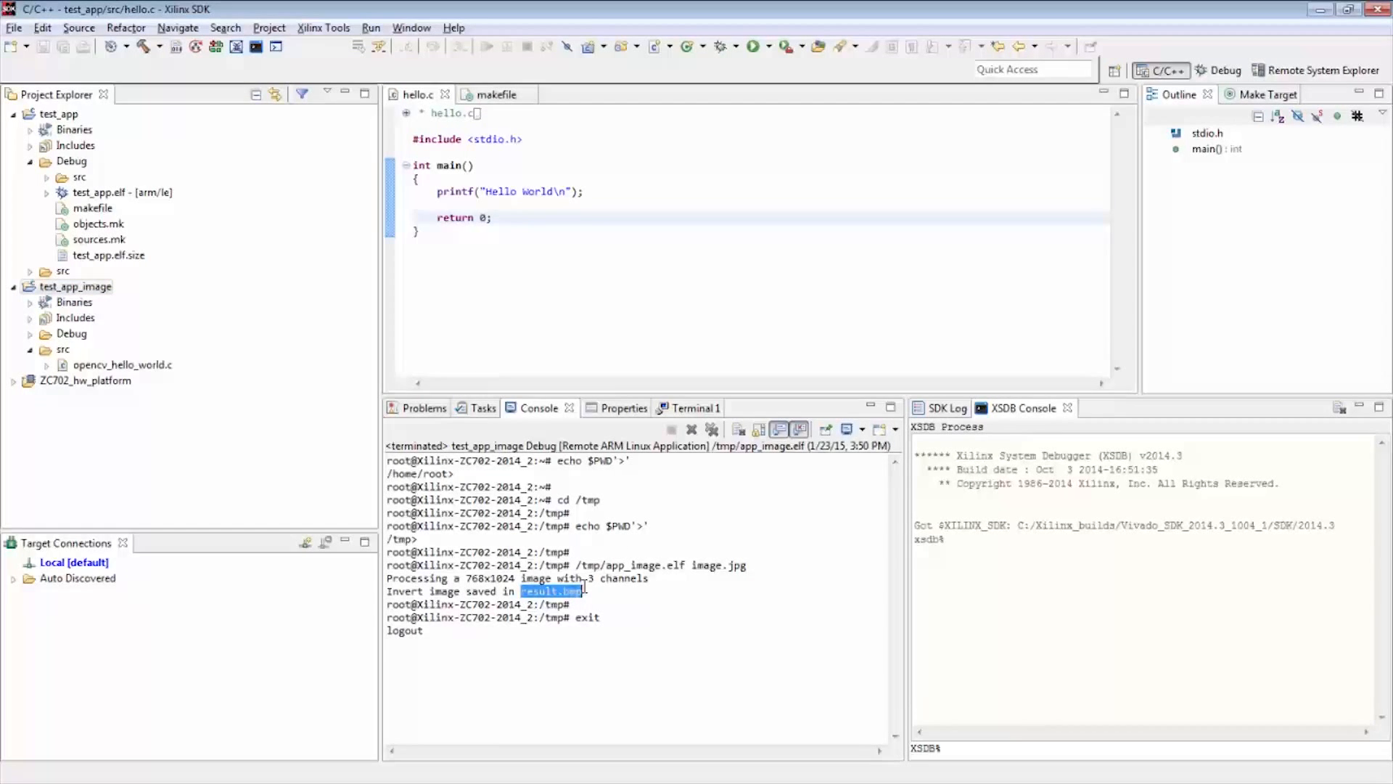
pyautogui.hotkey('alt', 'Tab')
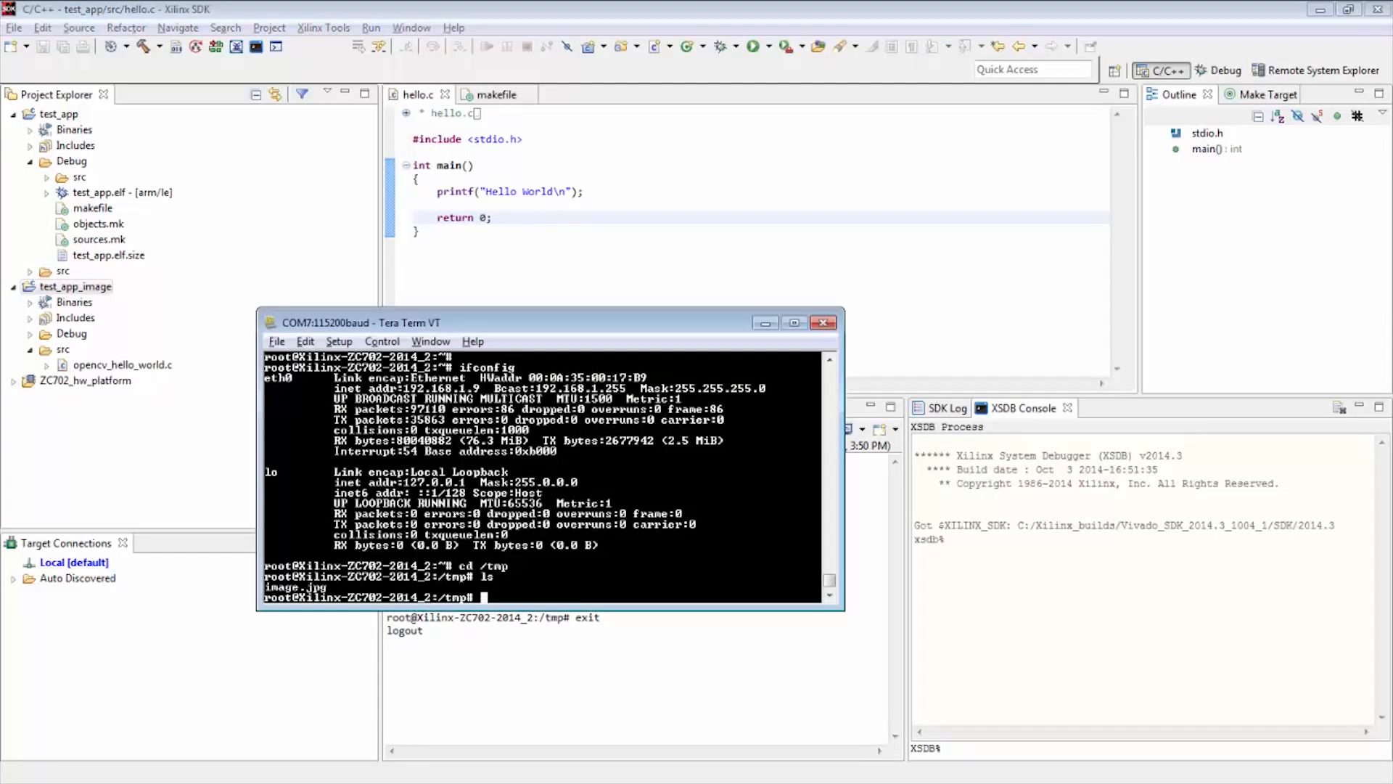
pyautogui.write('ls')
pyautogui.press('Return')
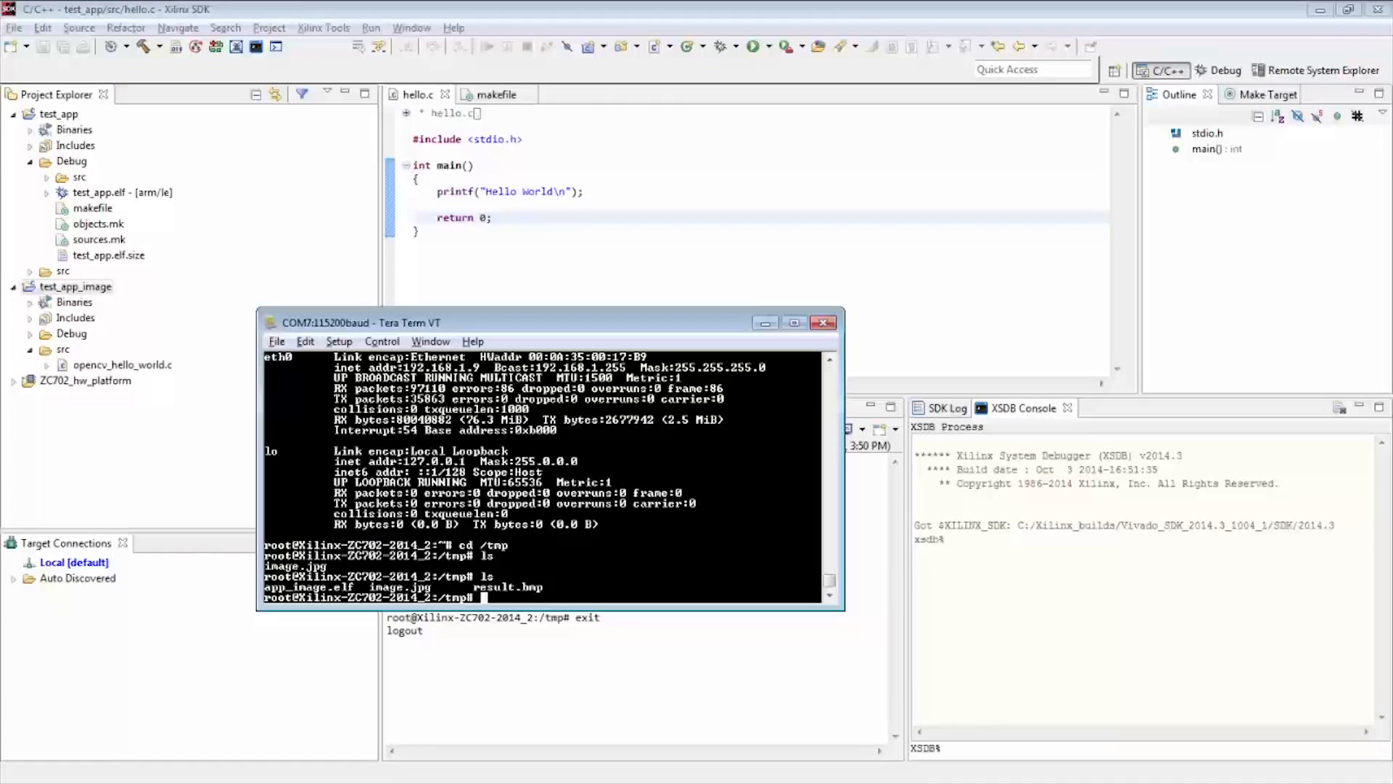
pyautogui.moveTo(356, 588); pyautogui.dragTo(261, 588)
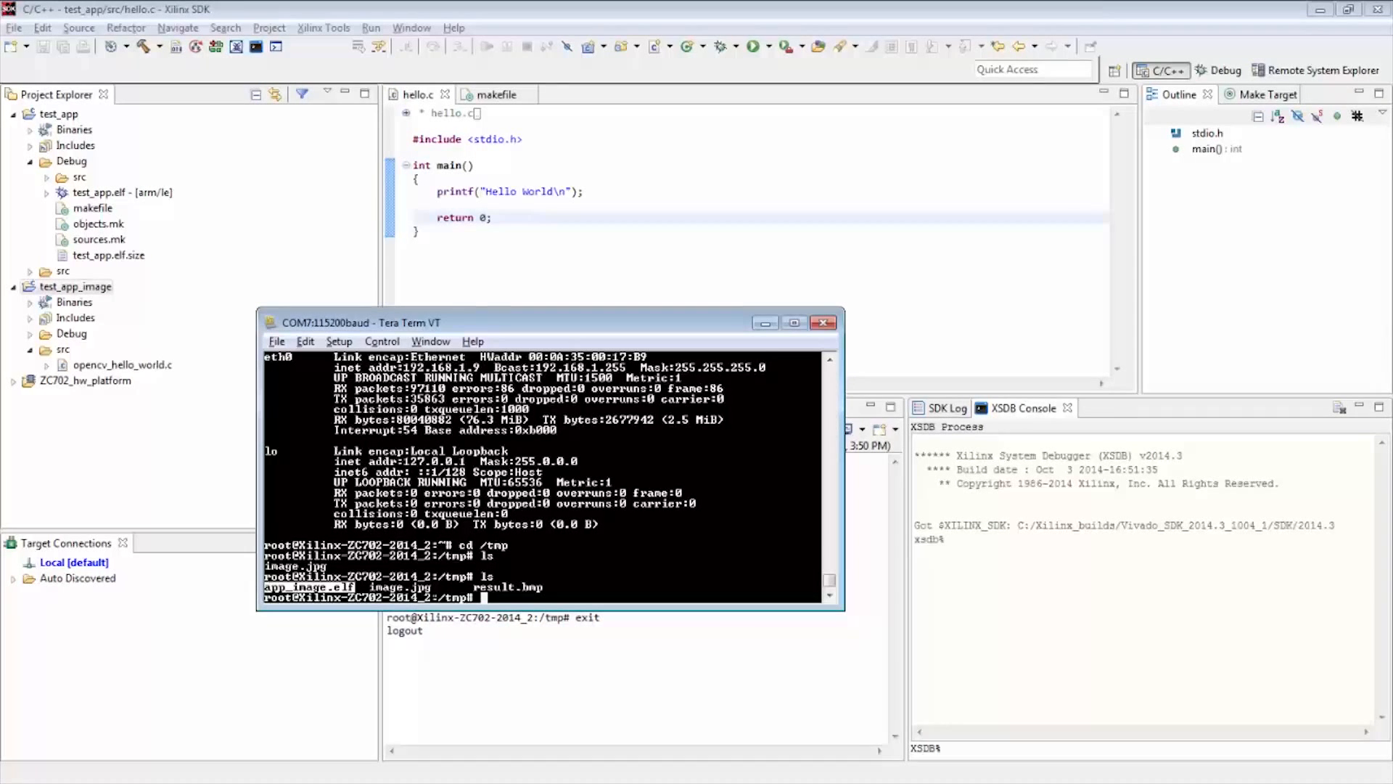
pyautogui.moveTo(433, 587); pyautogui.dragTo(368, 587)
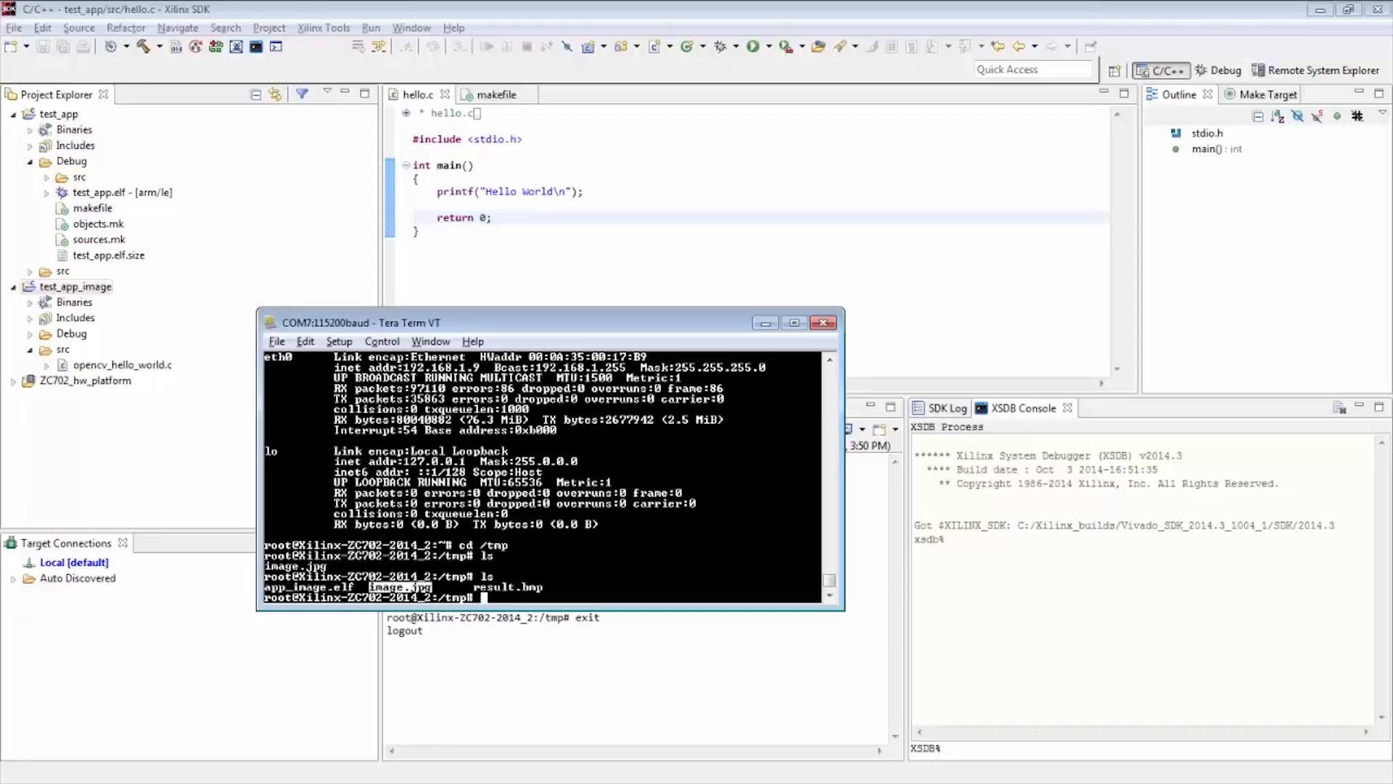
pyautogui.moveTo(542, 588); pyautogui.dragTo(473, 588)
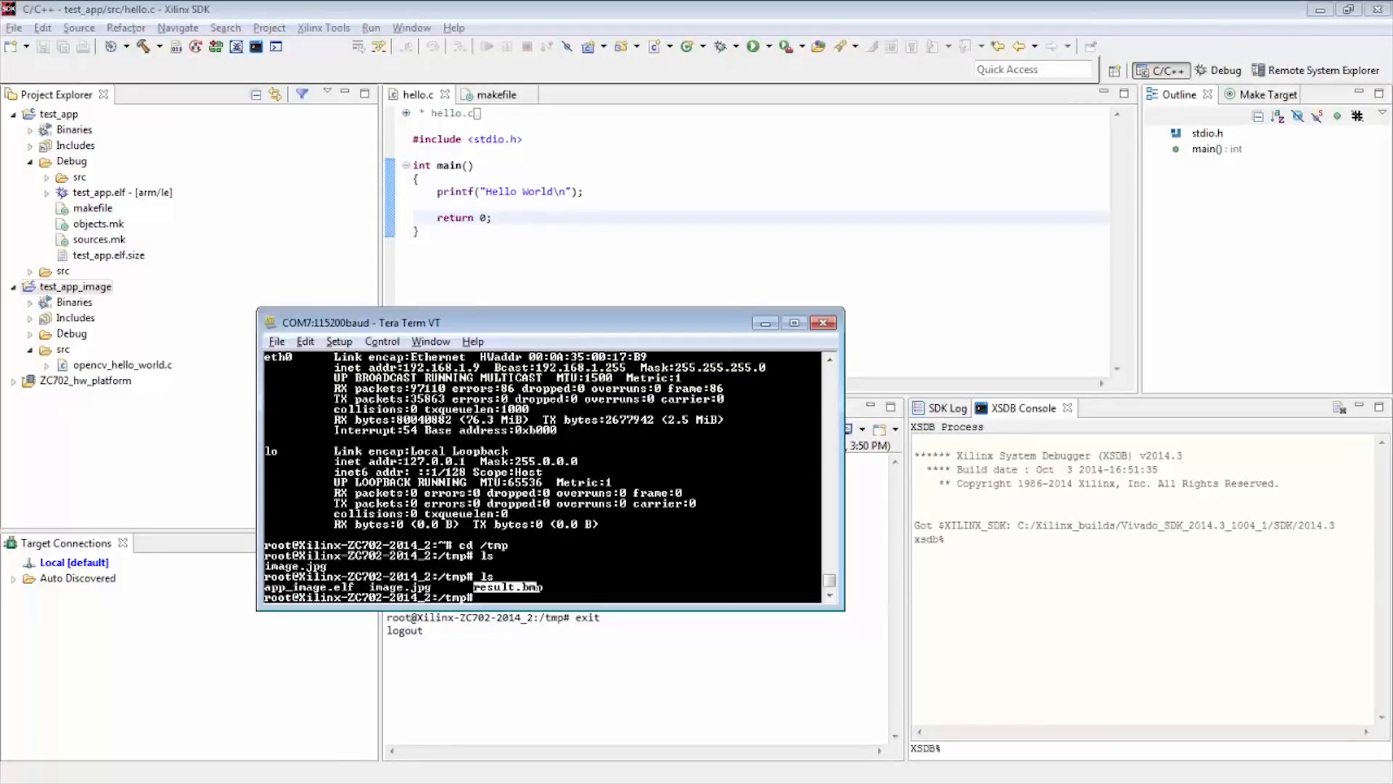
pyautogui.hotkey('alt', 'Tab')
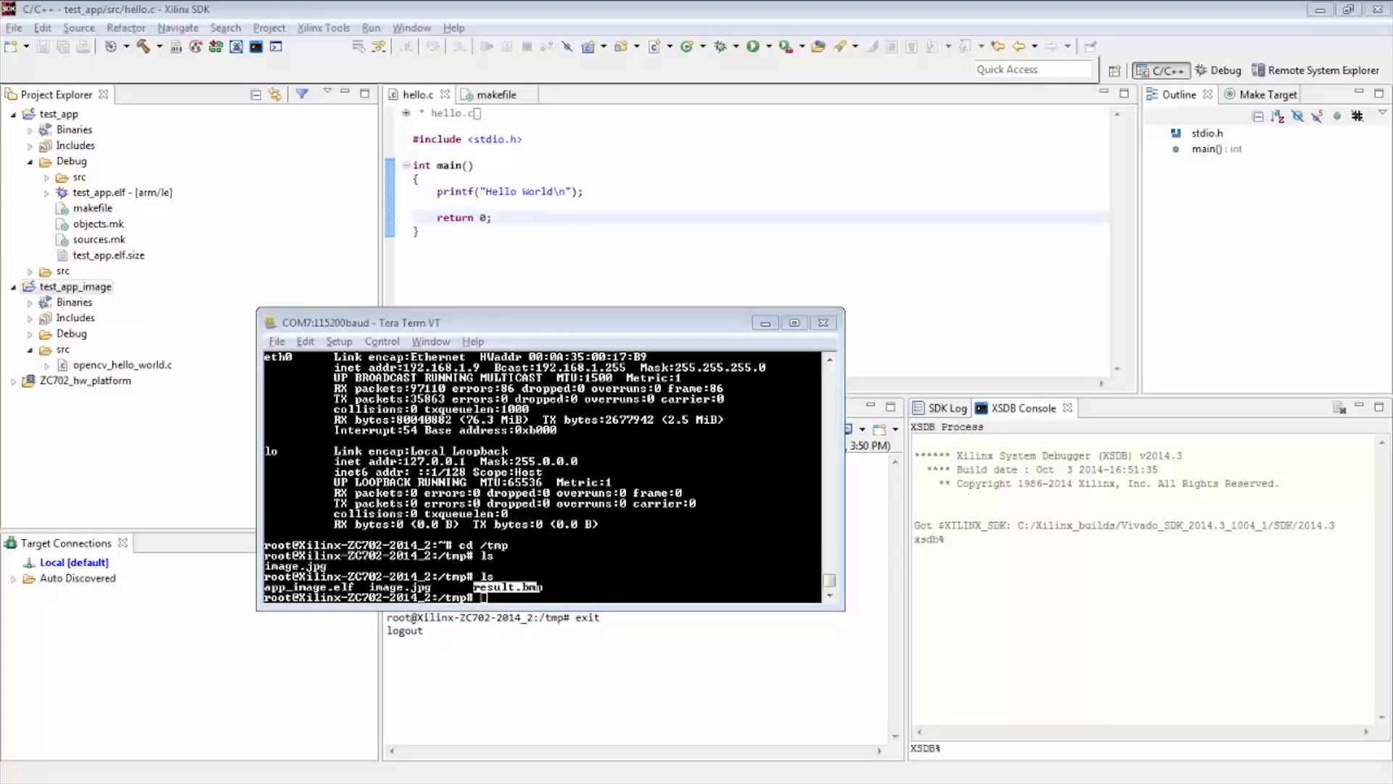